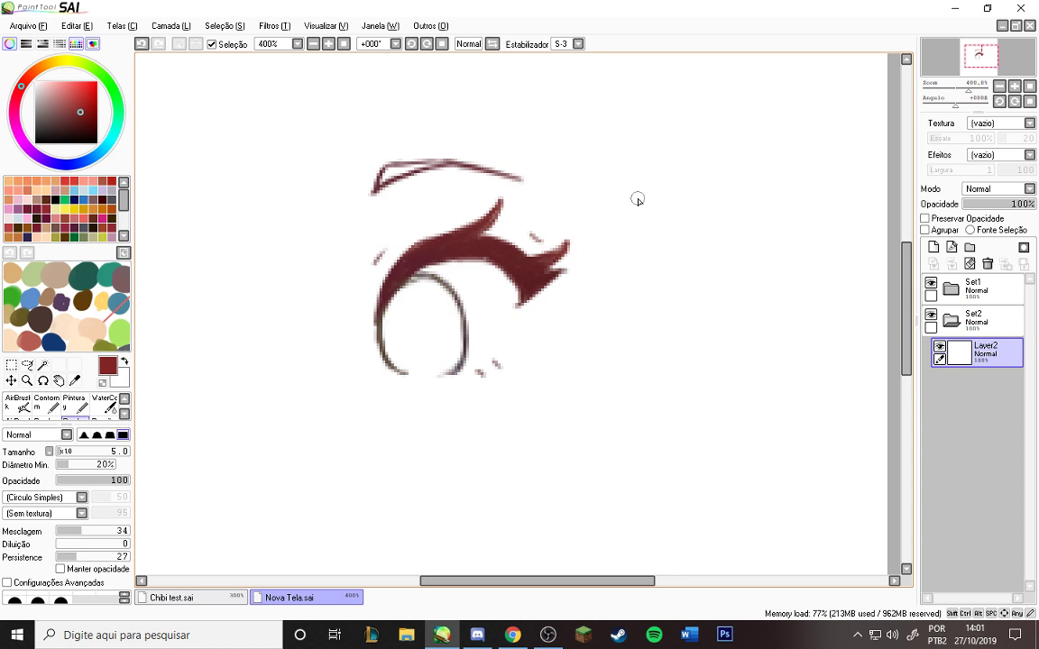
Step: Set the stroke stabilizer to 2 and undo the test scribble inside the iris
mouse_move(399, 344)
mouse_down()
mouse_move(419, 307)
mouse_move(386, 332)
mouse_up()
key(w)
click(563, 43)
click(559, 79)
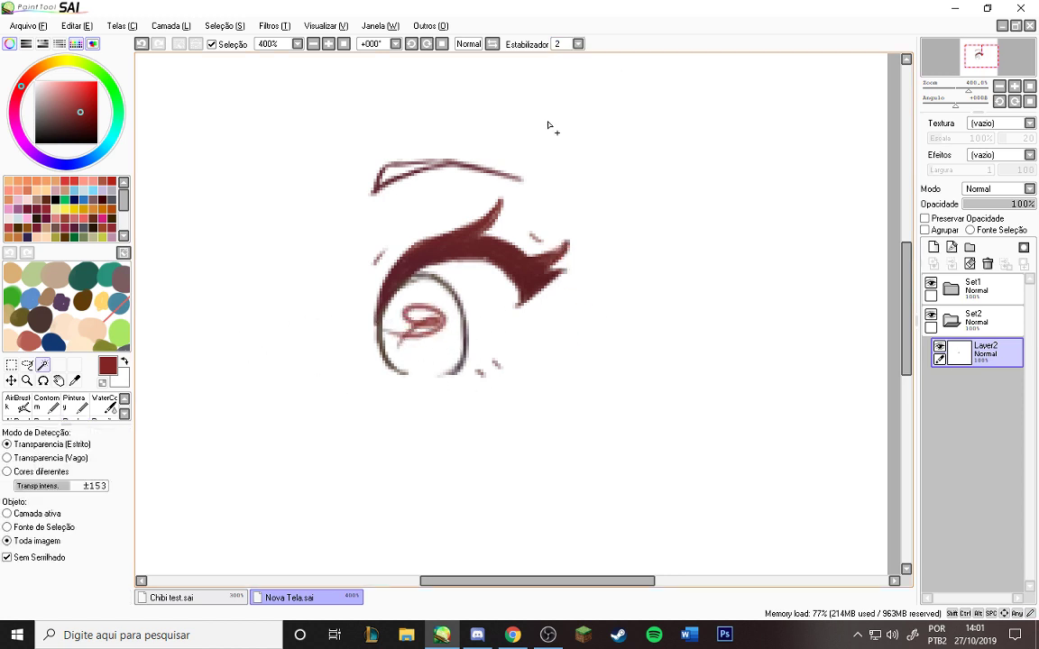
key(ctrl+z)
key(b)
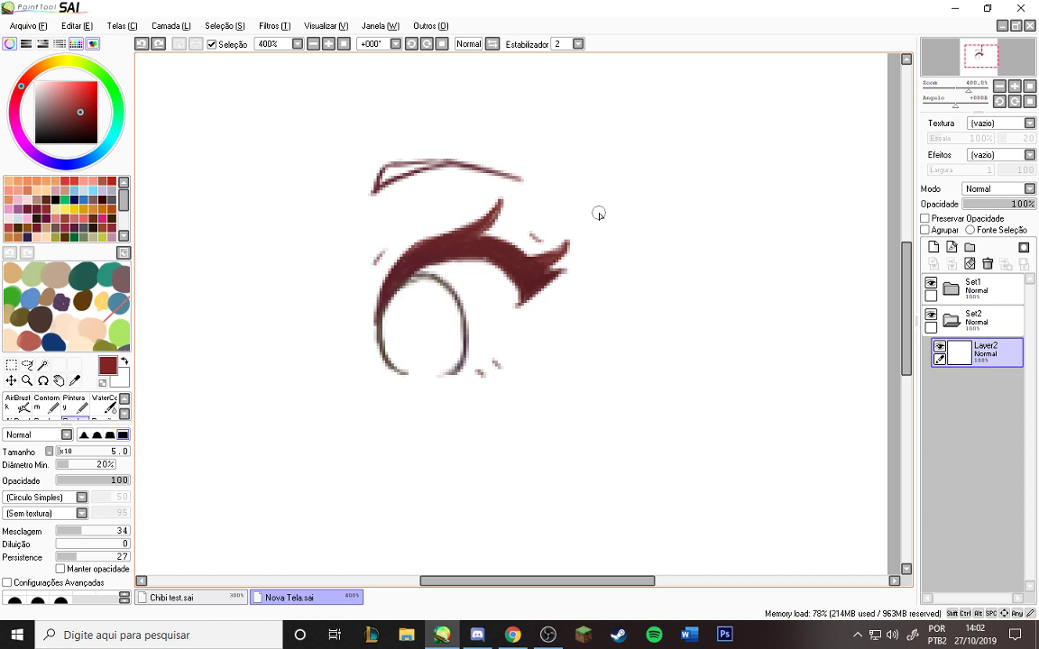
click(953, 290)
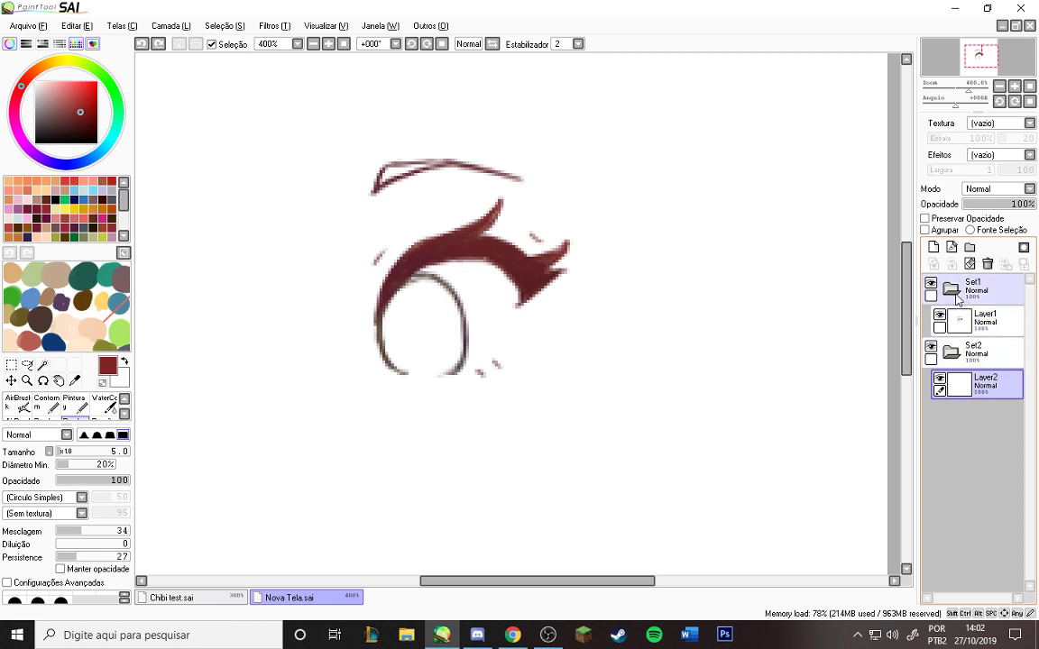
click(953, 293)
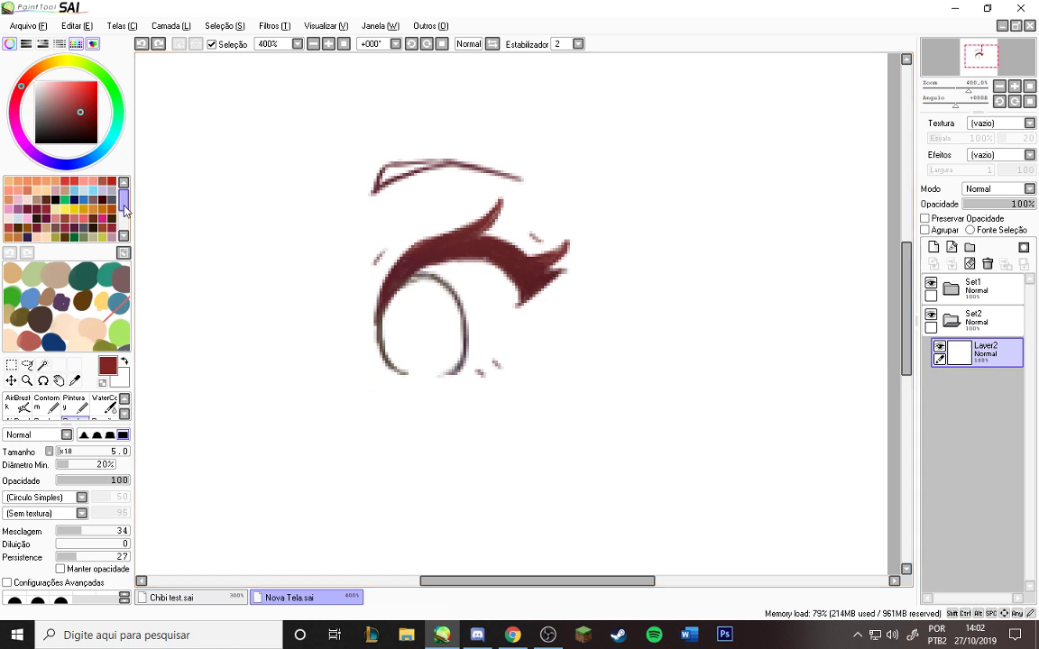
Step: Choose a muted purple from the color swatches
mouse_move(125, 208)
mouse_down()
mouse_move(128, 231)
mouse_move(125, 189)
mouse_up()
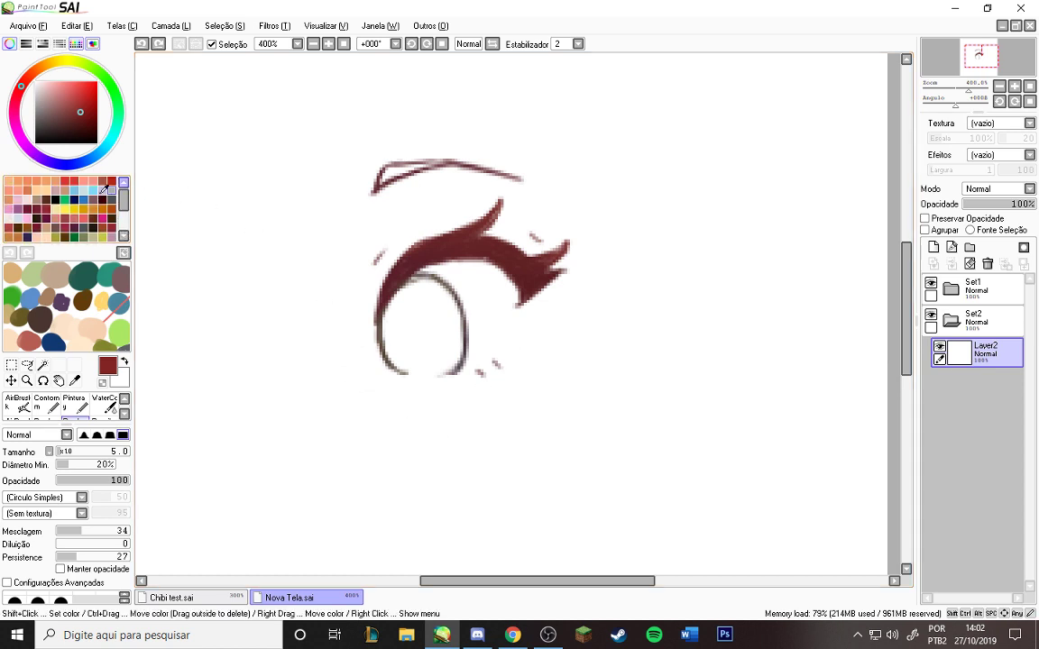
click(19, 205)
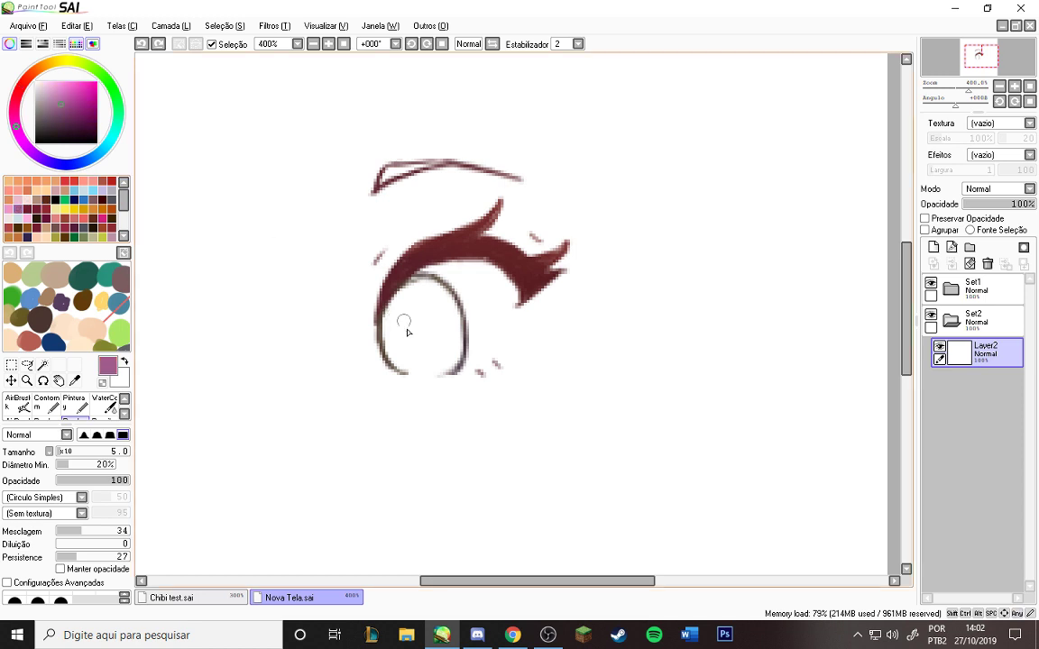
mouse_move(401, 370)
mouse_down()
mouse_move(451, 369)
mouse_move(413, 370)
mouse_move(451, 366)
mouse_move(435, 369)
mouse_move(454, 347)
mouse_move(435, 372)
mouse_move(406, 372)
mouse_up()
key(ctrl+z)
key(w)
click(436, 349)
key(ctrl+z)
key(a)
key(ctrl+z)
key(ctrl+z)
Step: Select the inside of the iris outline with the Magic Wand and fill it with muted purple on Layer2
key(w)
click(425, 356)
key(ctrl+z)
click(421, 356)
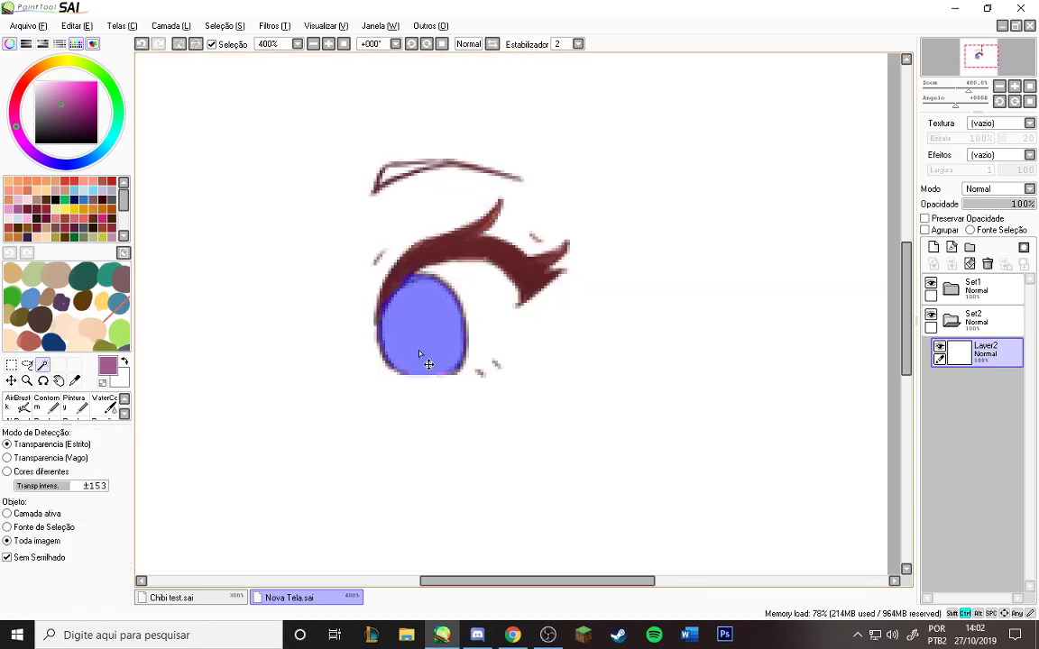
key(f)
click(420, 348)
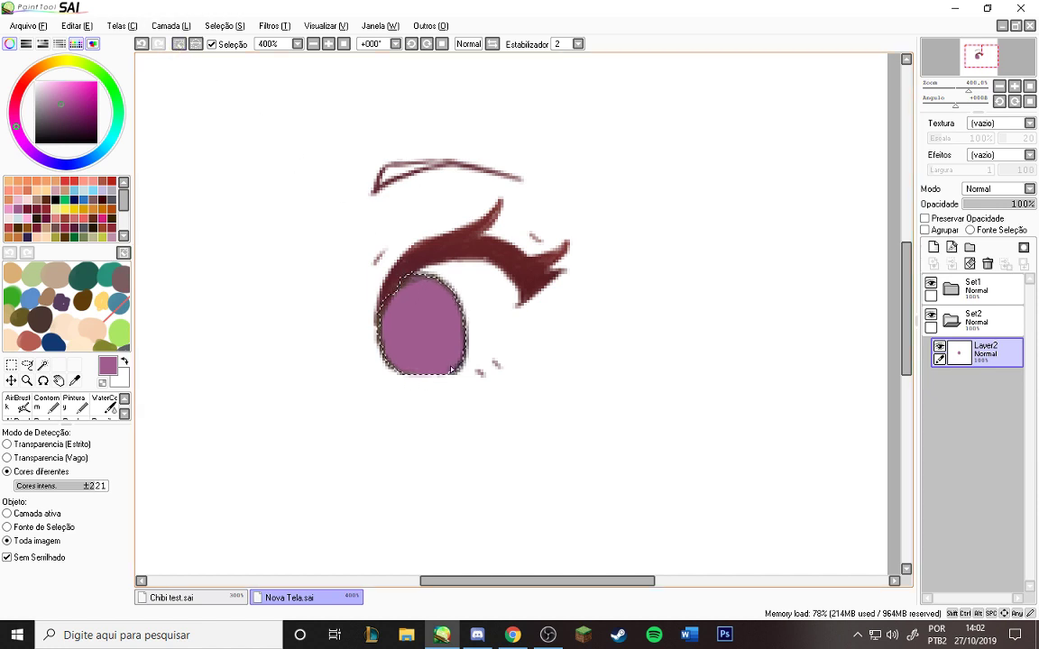
Step: Add a new layer above the iris fill and sketch darker purple strokes across the iris's upper part
click(933, 246)
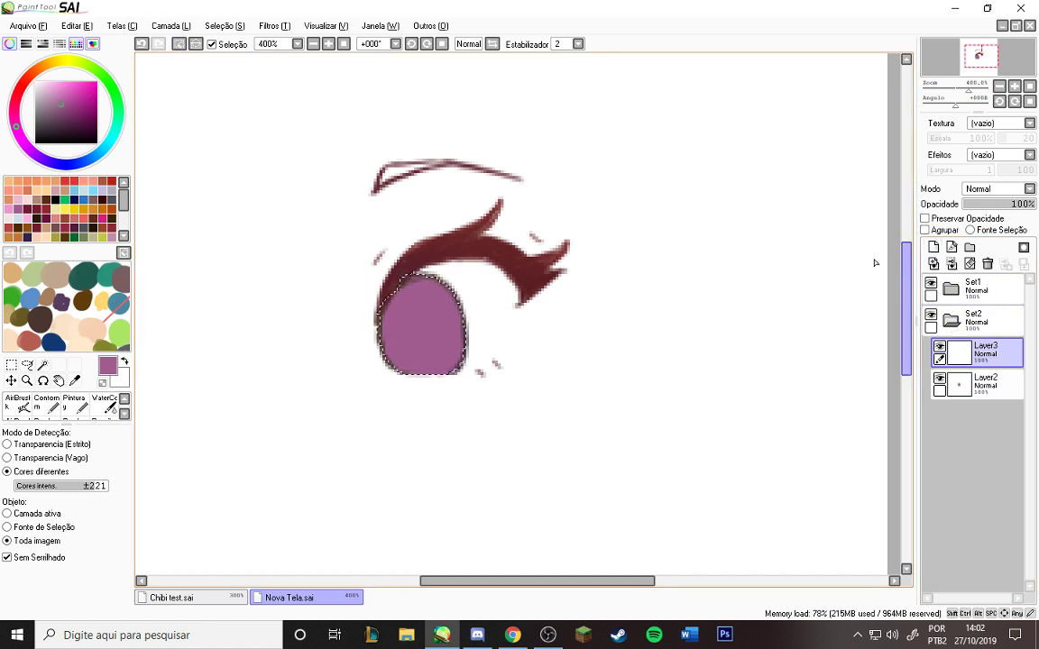
key(b)
click(75, 112)
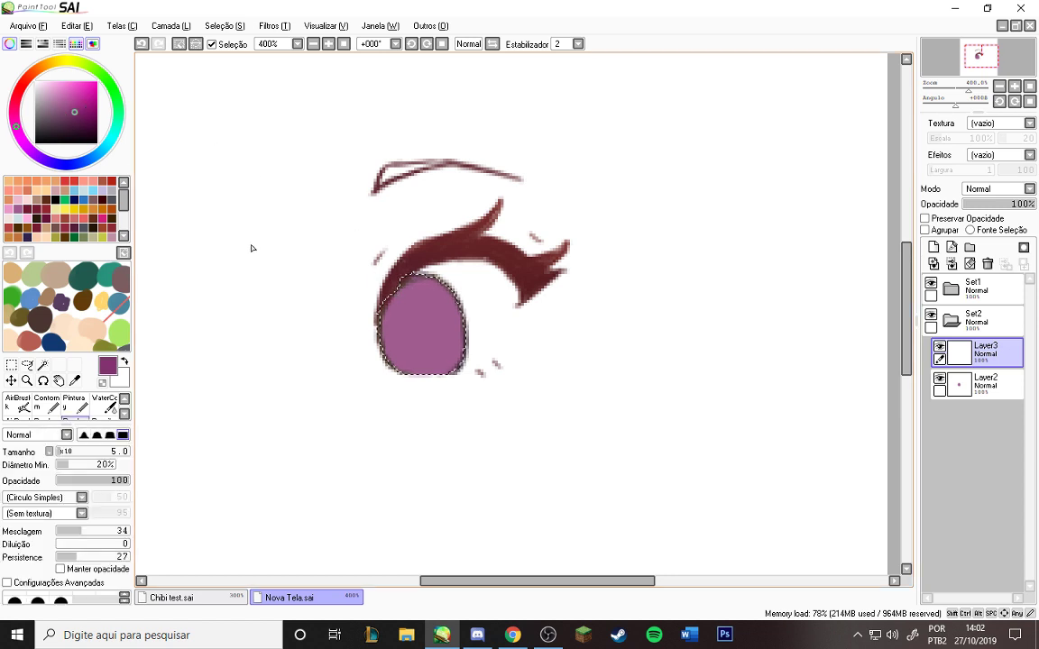
mouse_move(389, 294)
mouse_down()
mouse_move(446, 326)
mouse_move(463, 288)
mouse_move(406, 281)
mouse_up()
Step: Remove the selection and the test strokes on Layer3, and clip the layer to the iris fill below
click(179, 43)
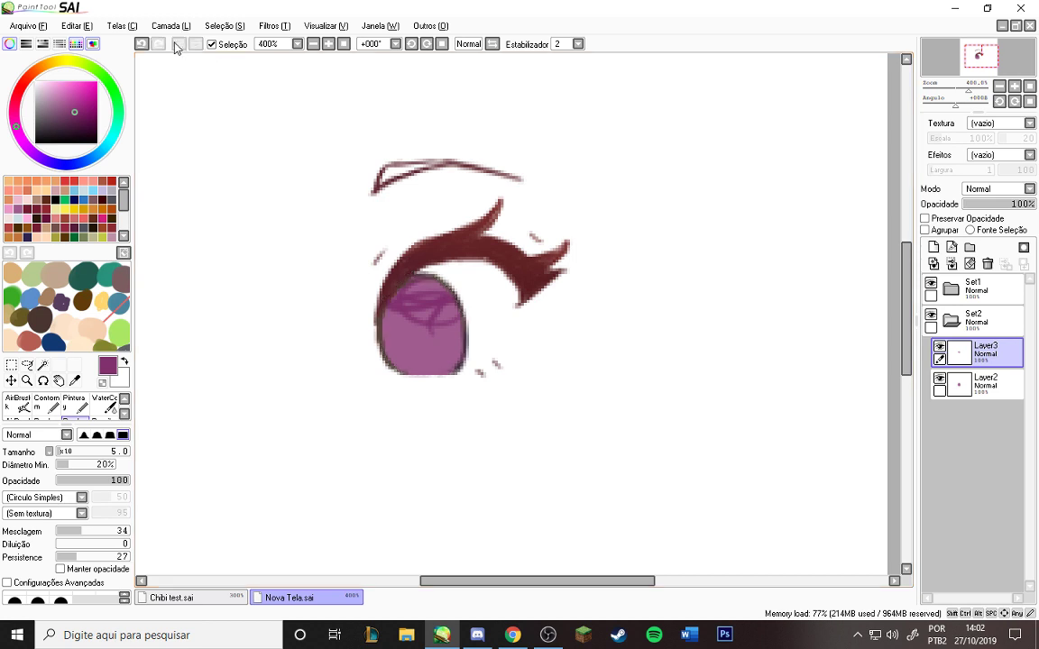
click(969, 263)
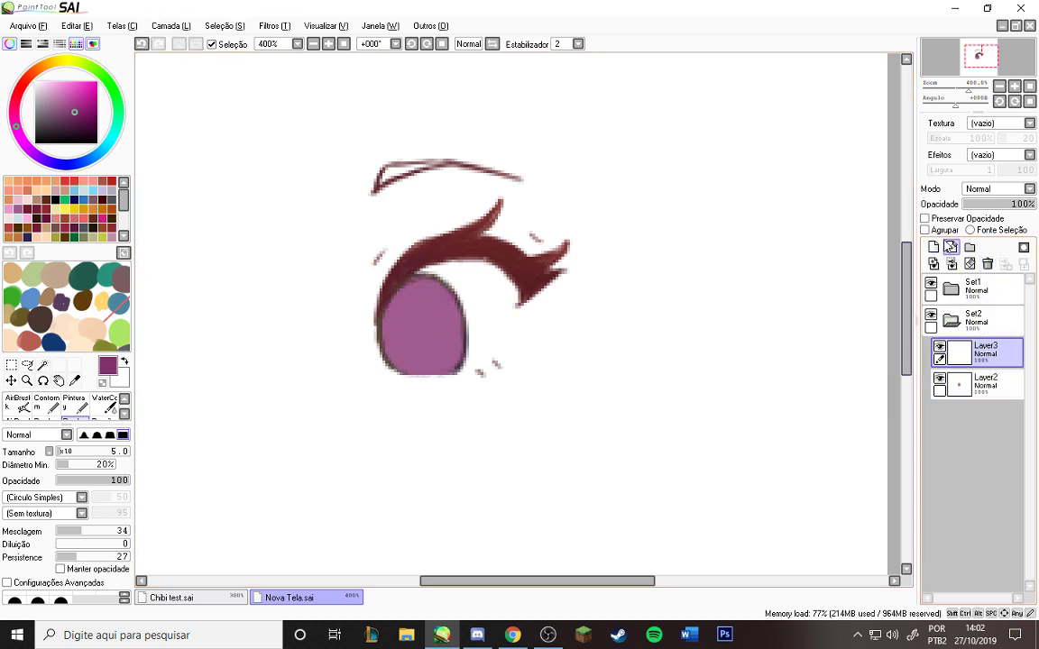
click(924, 230)
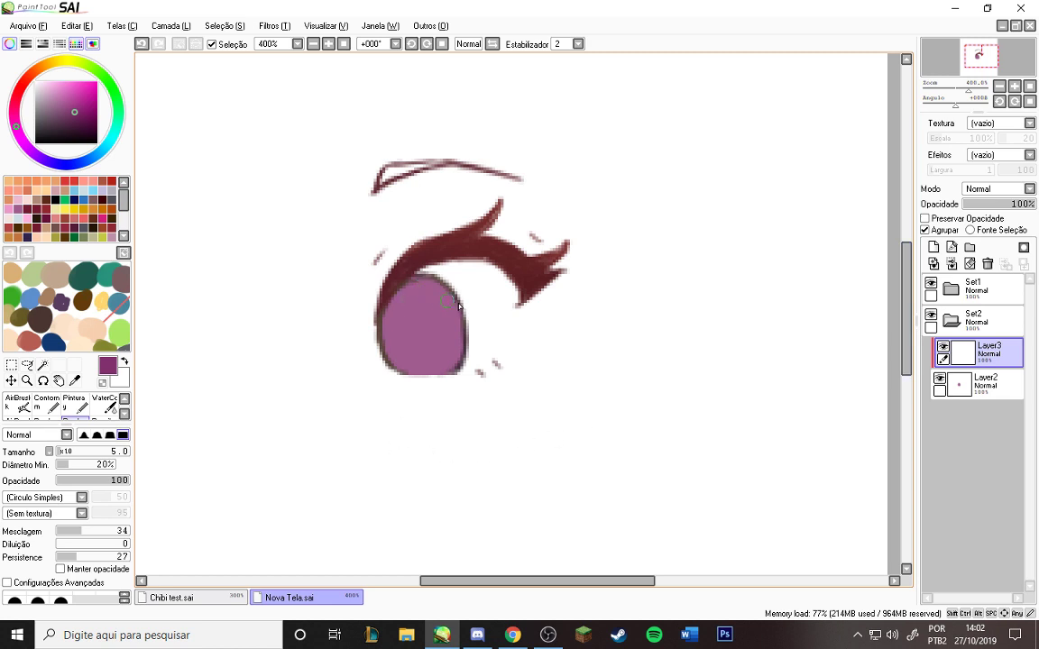
Step: Undo the trial stroke, sample the iris fill color and pick a slightly darker purple from it
mouse_move(463, 308)
mouse_down()
mouse_move(380, 325)
mouse_move(475, 303)
mouse_move(439, 285)
mouse_up()
key(ctrl+z)
alt+click(430, 312)
click(66, 110)
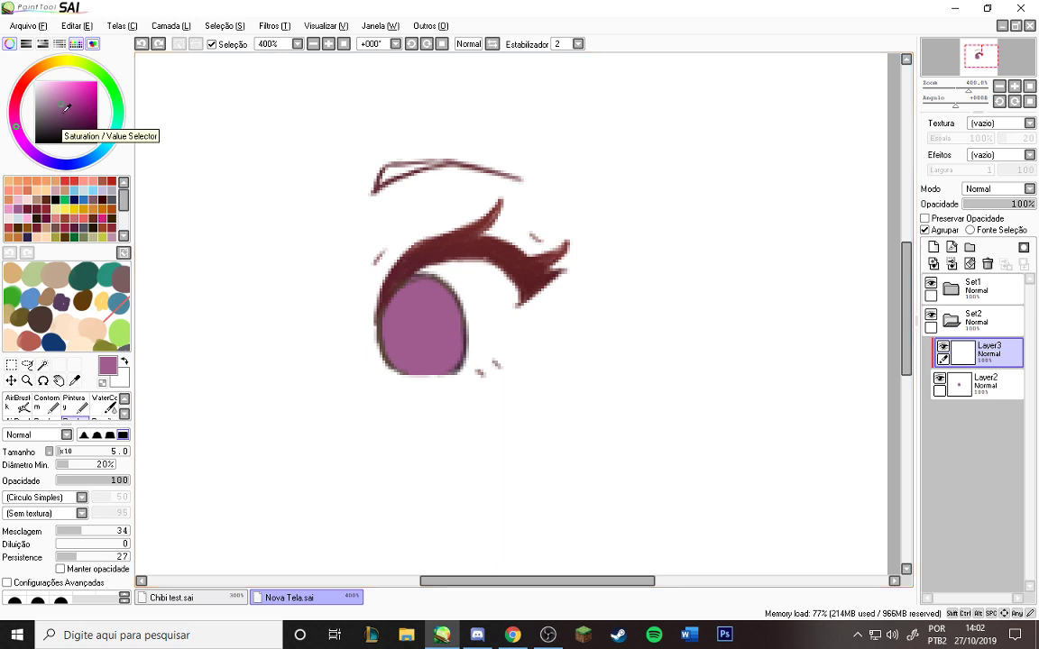
mouse_move(379, 327)
mouse_down()
mouse_move(467, 321)
mouse_move(464, 312)
mouse_up()
key(ctrl+z)
key(ctrl+z)
mouse_move(379, 339)
mouse_down()
mouse_move(433, 320)
mouse_move(456, 345)
mouse_up()
key(ctrl+z)
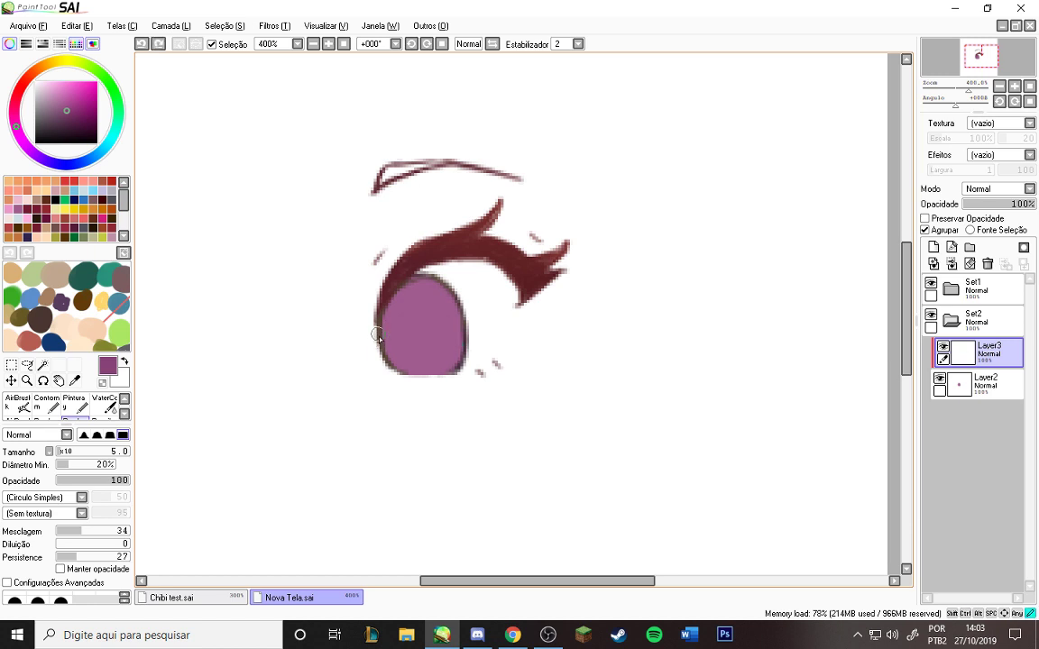
Step: Shade the upper part of the iris in the darker purple, ending in a curved lower edge
mouse_move(379, 333)
mouse_down()
mouse_move(465, 309)
mouse_move(453, 299)
mouse_up()
drag(388, 305, 440, 281)
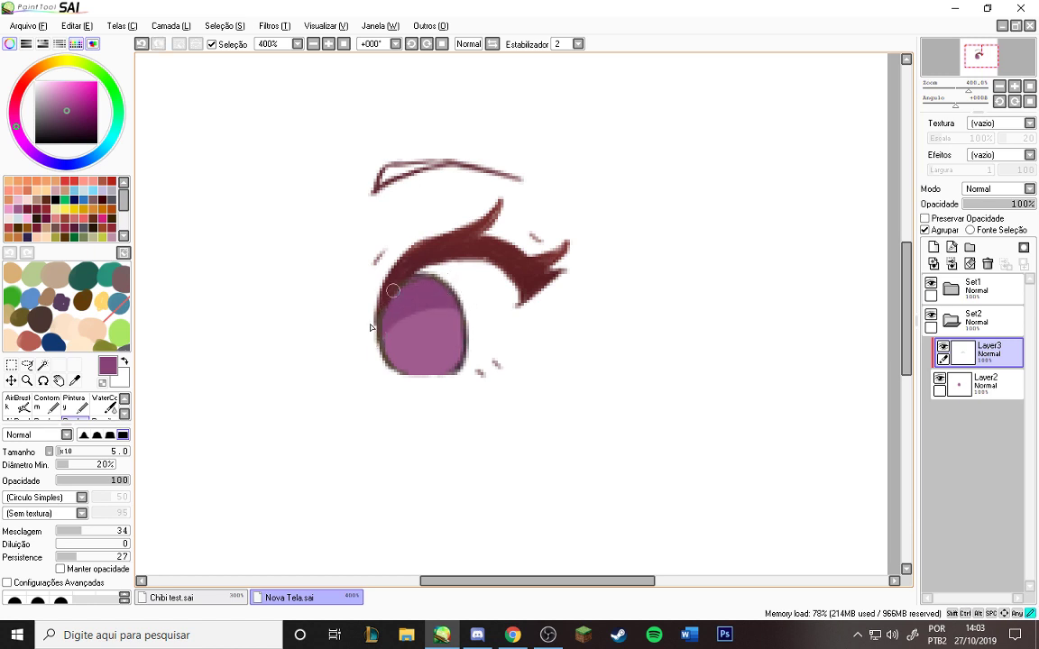
drag(385, 335, 445, 308)
mouse_move(386, 332)
mouse_down()
mouse_move(470, 323)
mouse_move(382, 337)
mouse_up()
key(ctrl+z)
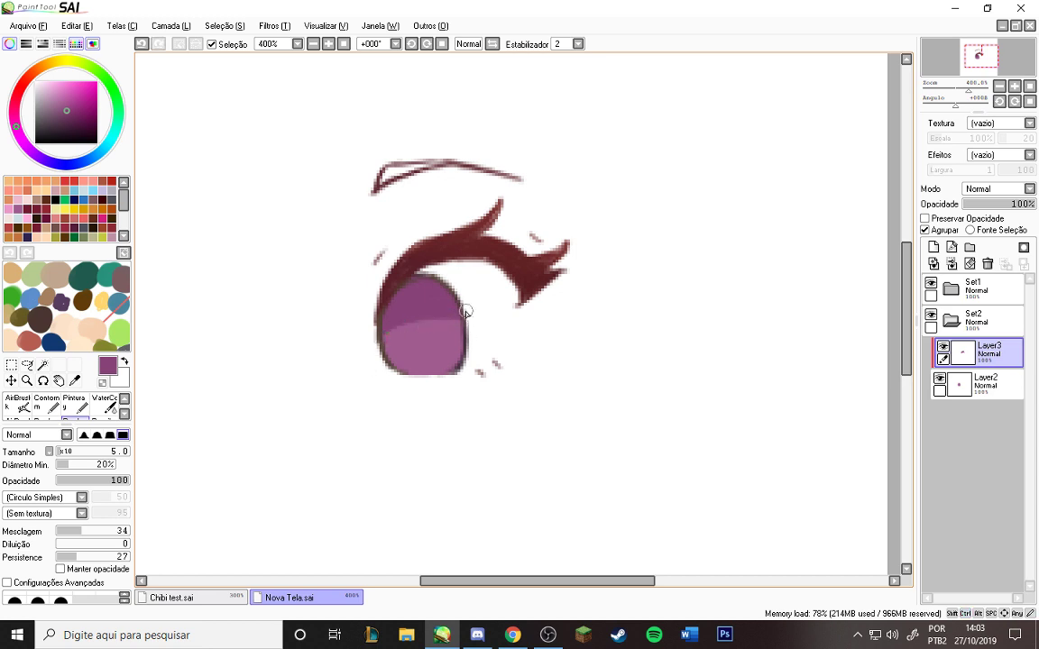
drag(466, 311, 380, 335)
Step: On a new clipped layer above the shading, outline a tall oval pupil in dark purple with brush size 2.0 and stabilizer S-3
click(933, 246)
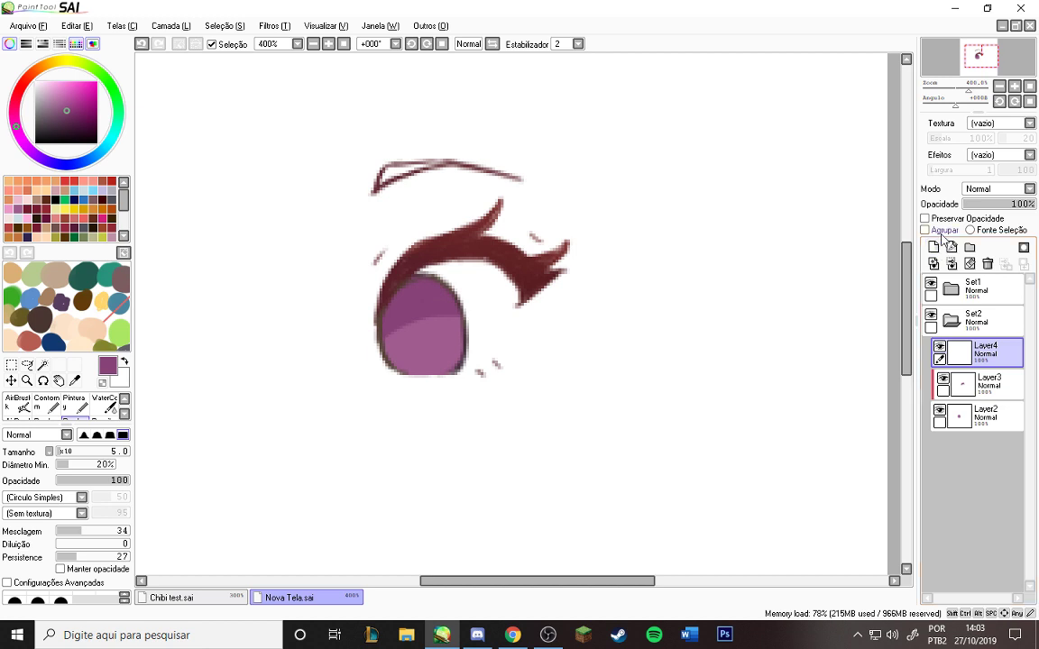
click(938, 233)
key(b)
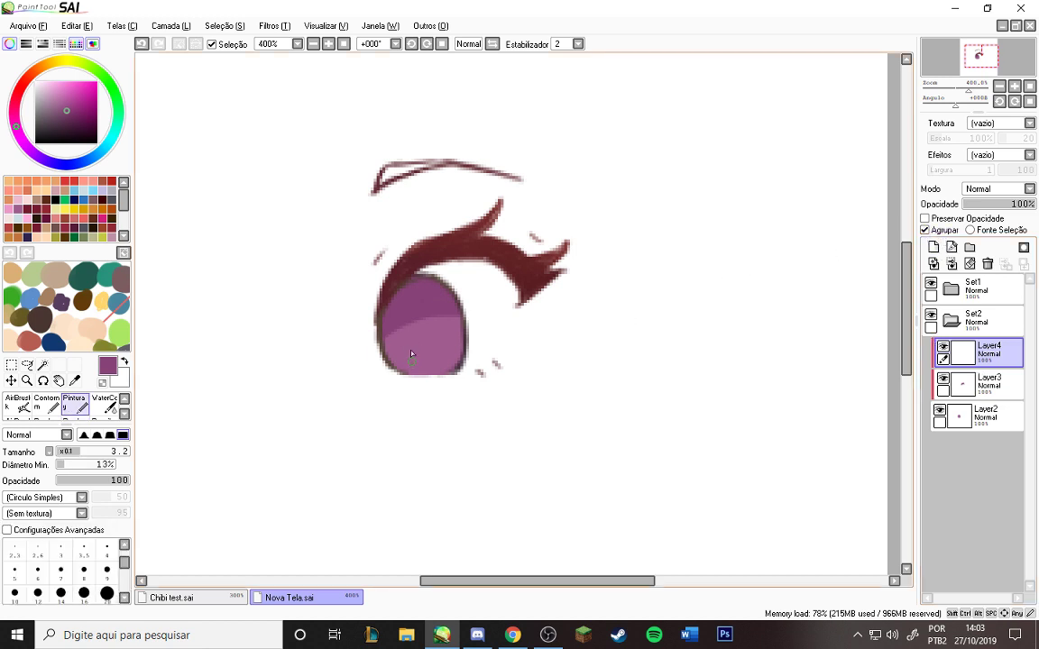
scroll(413, 336, up, 1)
click(70, 452)
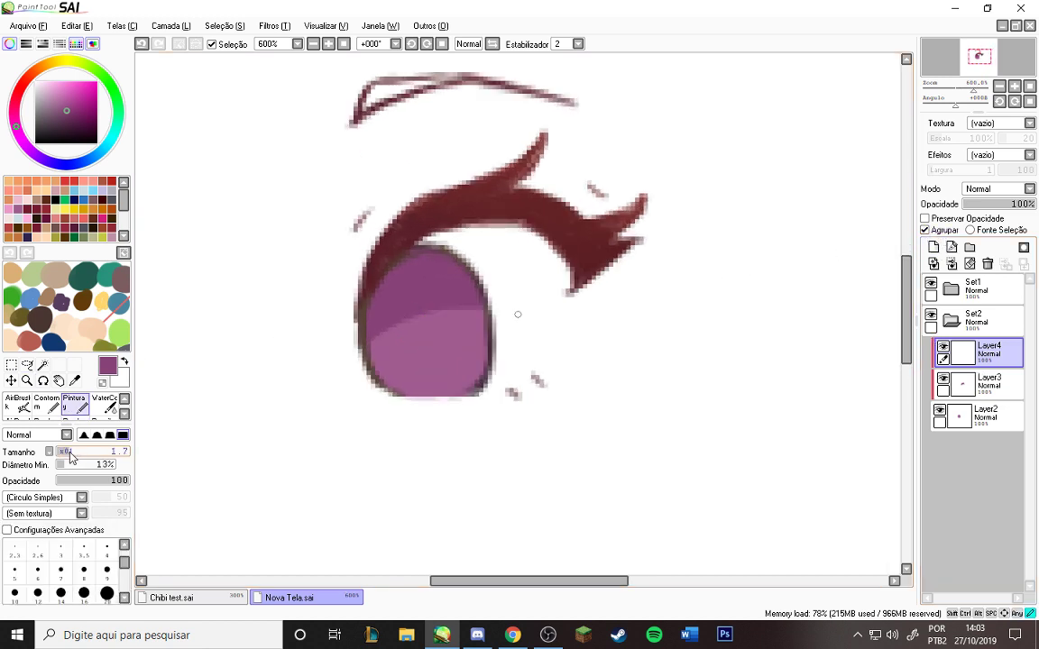
click(74, 120)
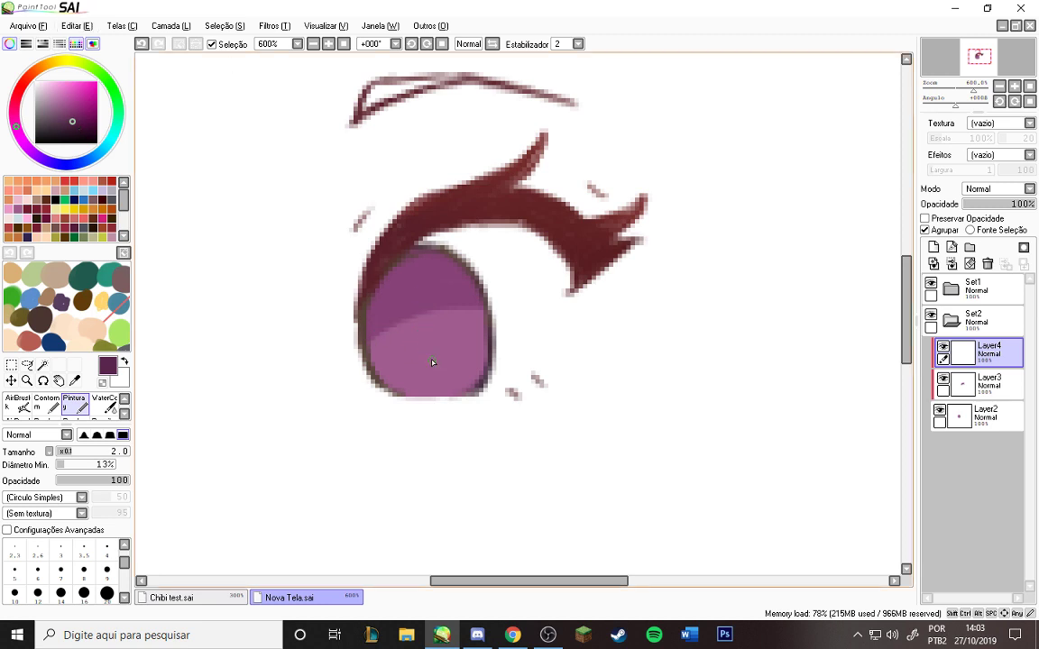
click(578, 45)
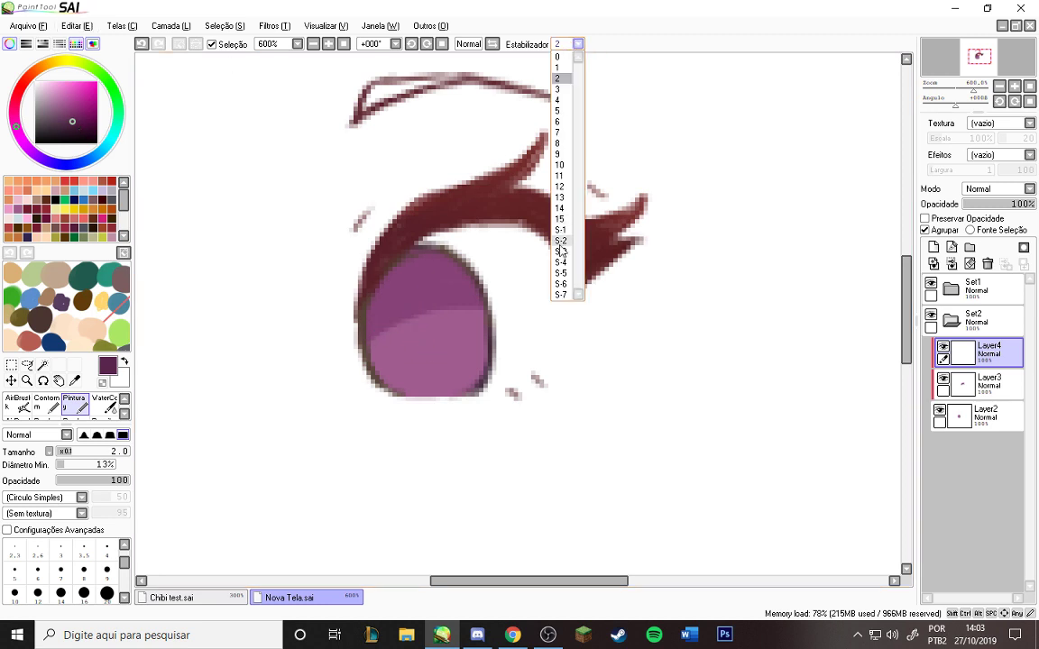
click(560, 252)
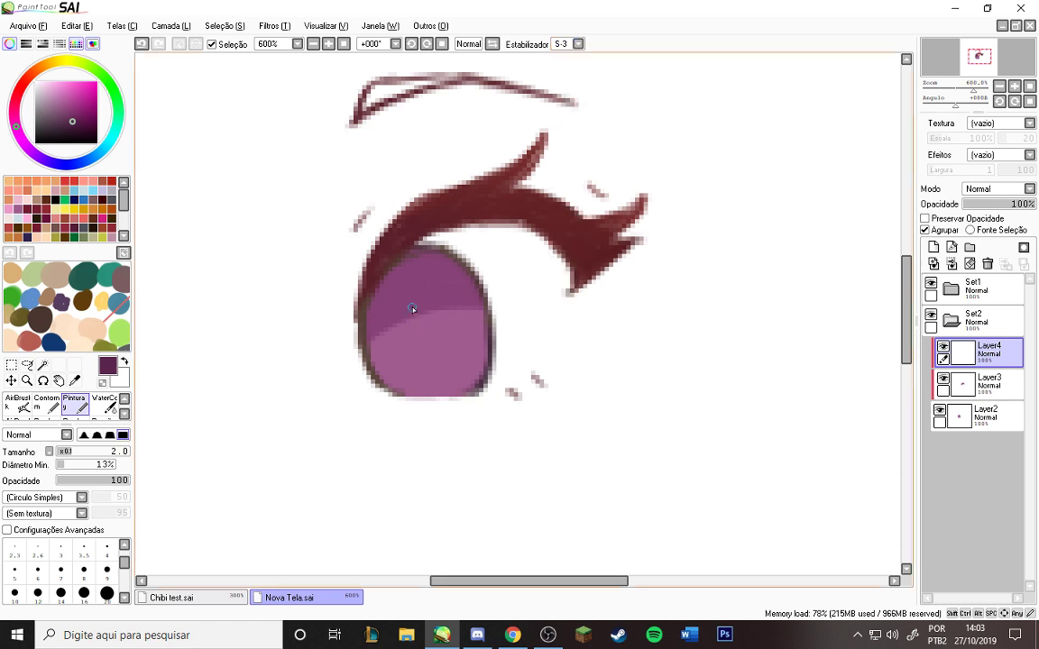
mouse_move(439, 355)
mouse_down()
mouse_move(441, 326)
mouse_move(410, 314)
mouse_up()
scroll(506, 280, down, 2)
scroll(478, 301, up, 3)
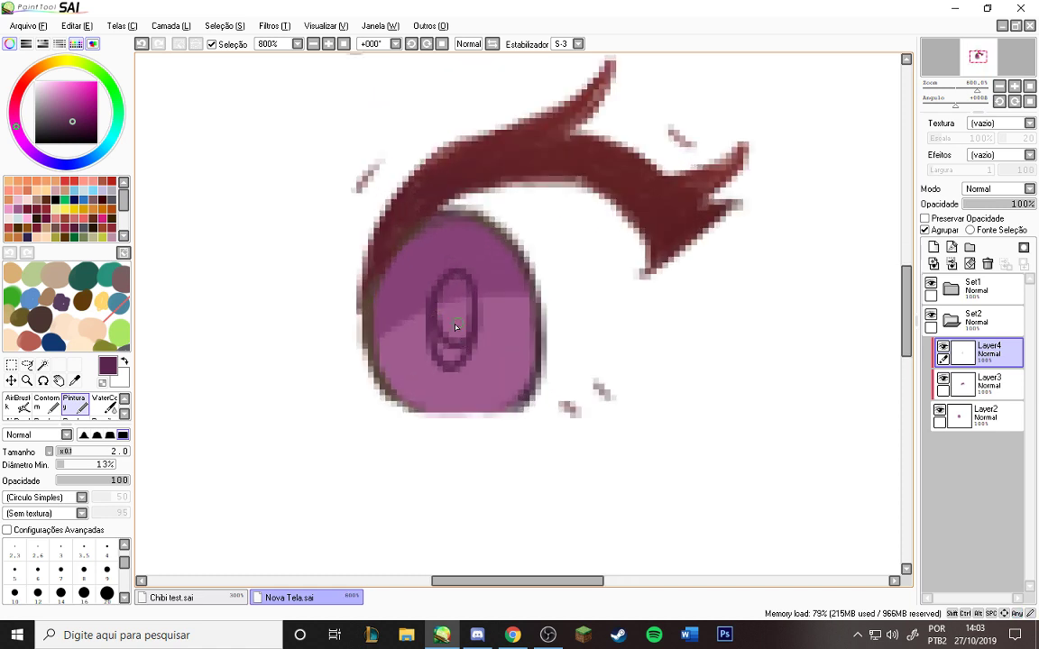
Step: Set the stabilizer to 3 and fill the lower part of the pupil with dark purple
drag(432, 328, 471, 323)
key(ctrl+z)
click(578, 47)
click(560, 91)
Step: Try softening the dark fill inside the pupil with a size 3.0 blending brush, and undo back to the oval outline
key(c)
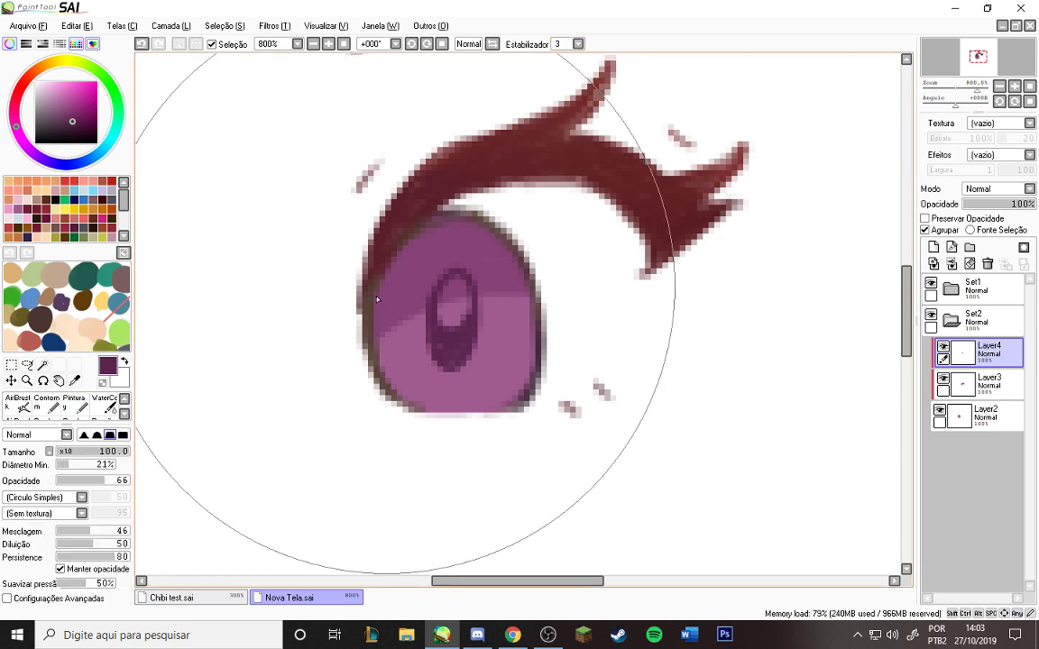
click(64, 453)
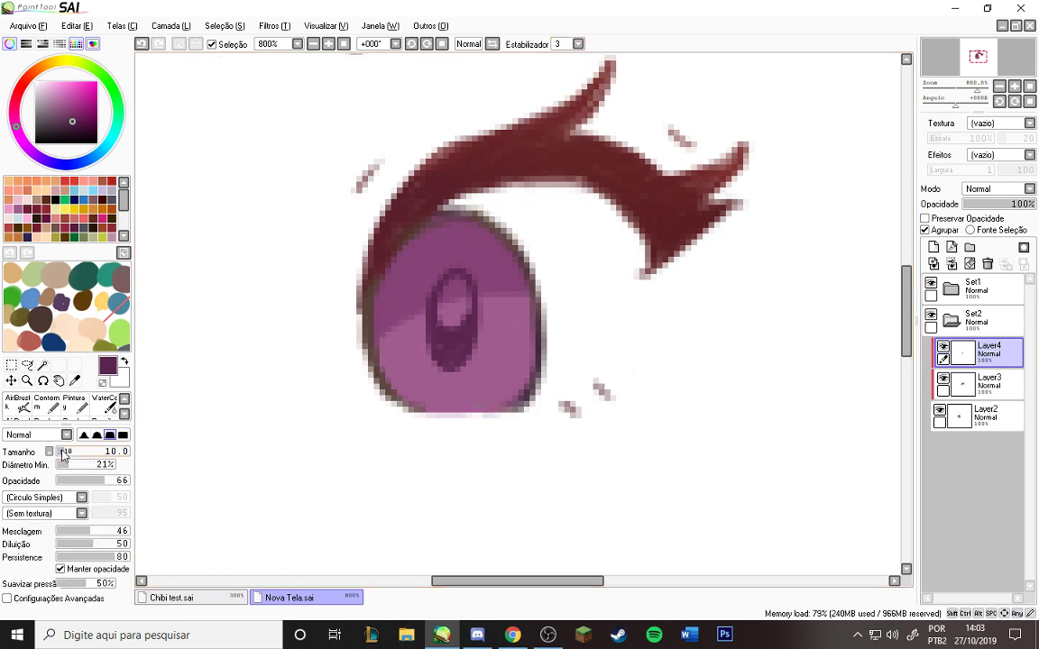
click(58, 454)
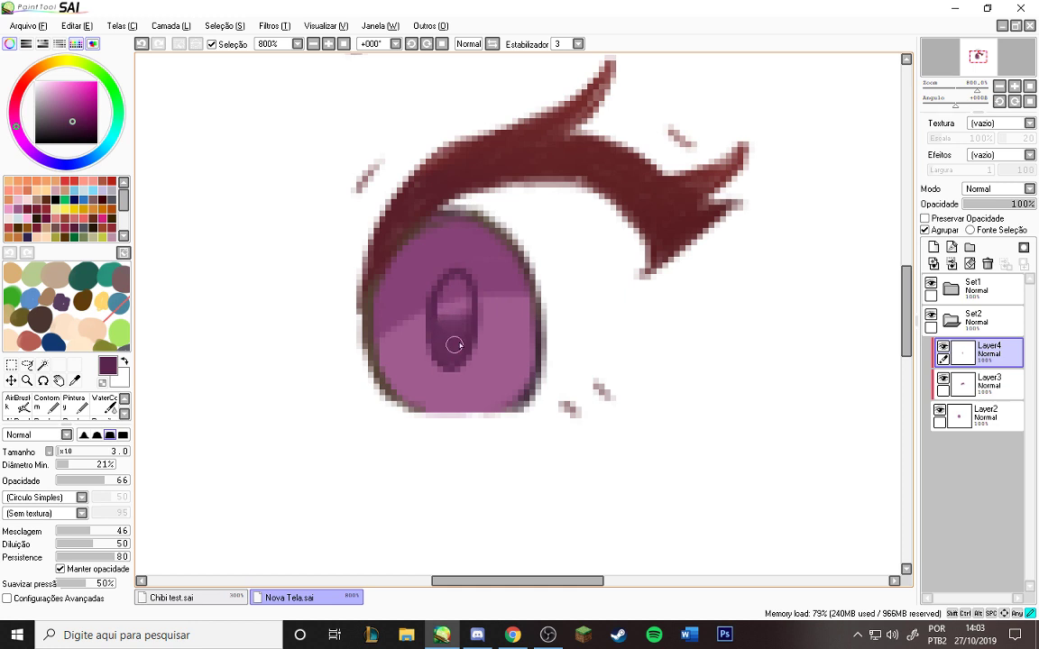
scroll(478, 316, down, 5)
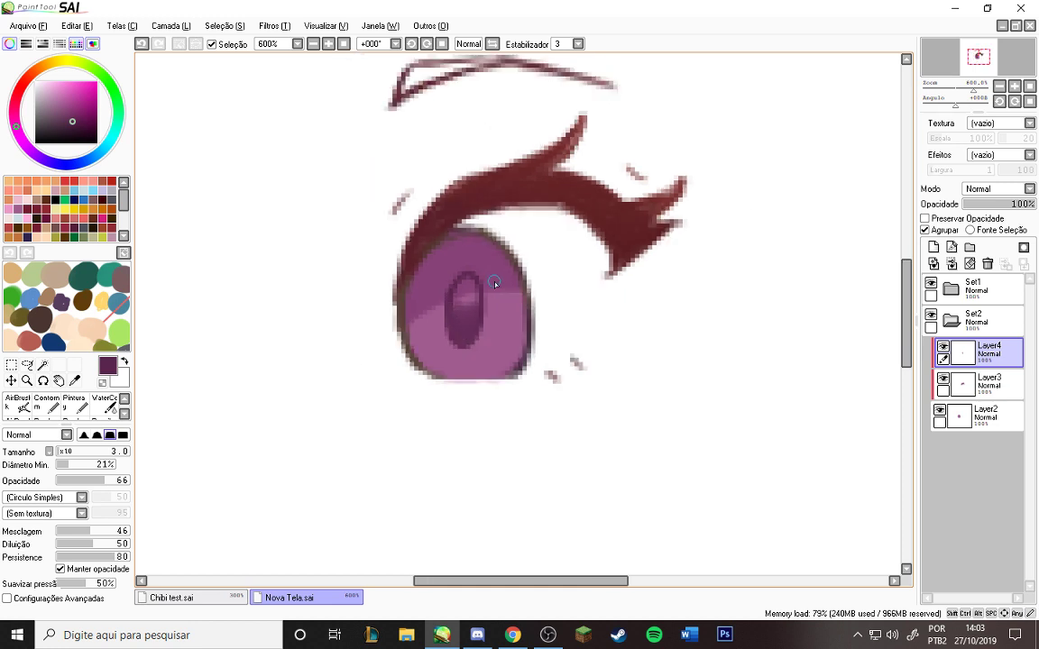
scroll(445, 257, up, 4)
scroll(443, 279, up, 1)
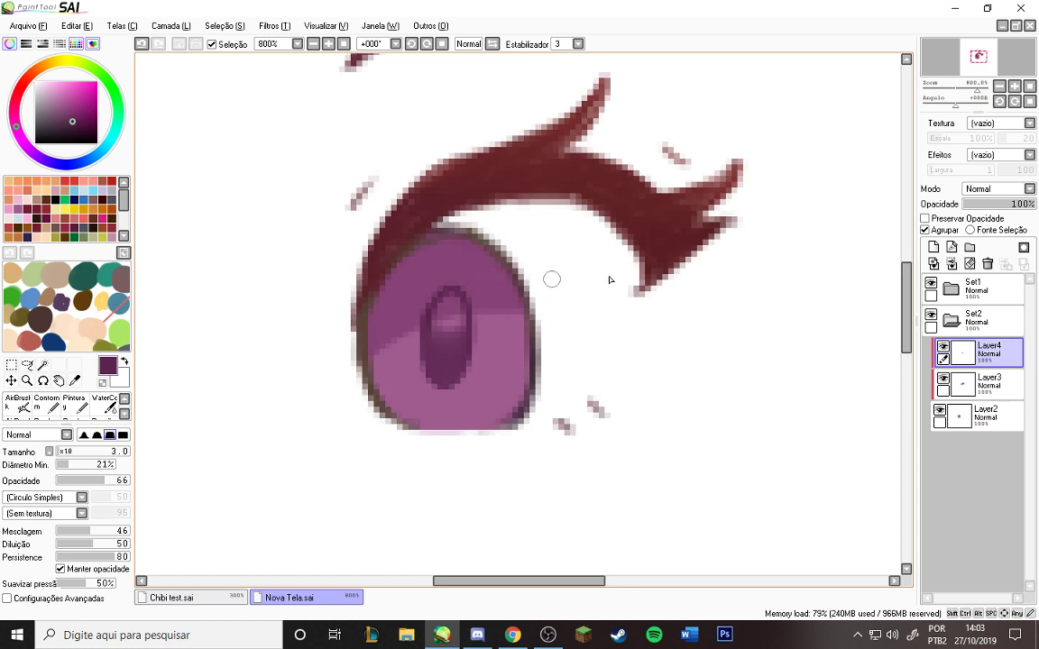
key(ctrl+z)
drag(444, 288, 466, 320)
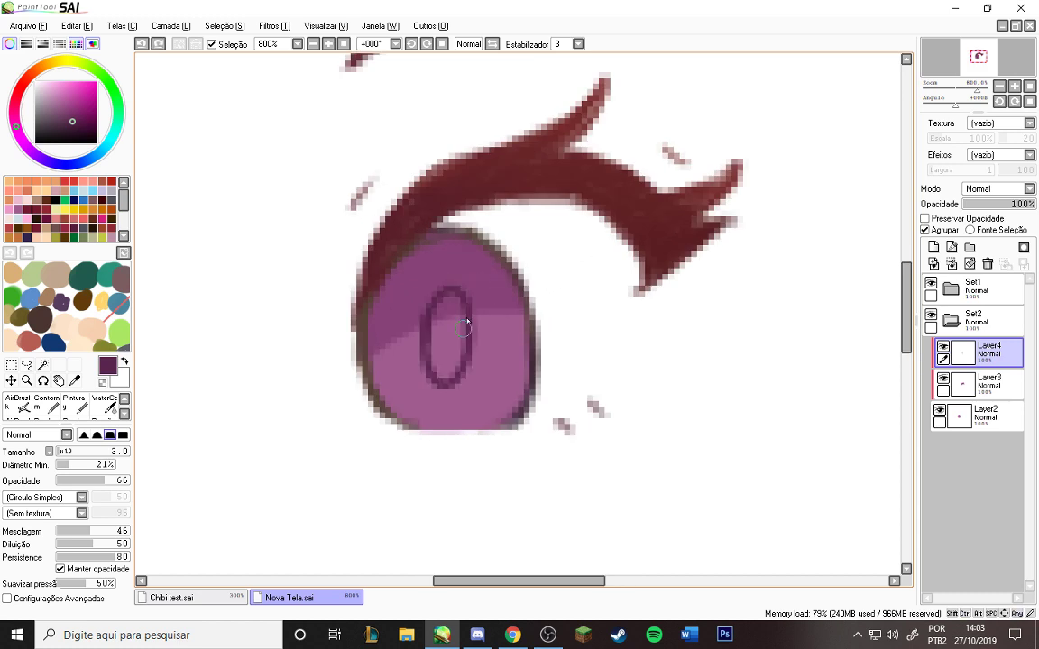
Step: Deform the pupil outline by pulling its upper-right corner slightly inward
key(ctrl+t)
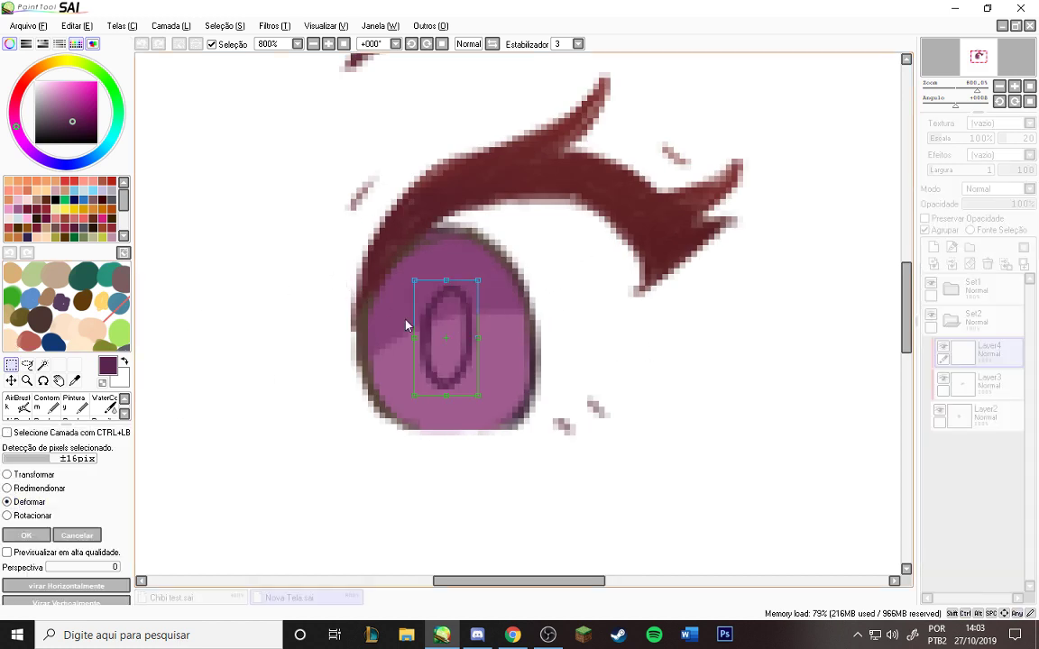
drag(476, 282, 471, 280)
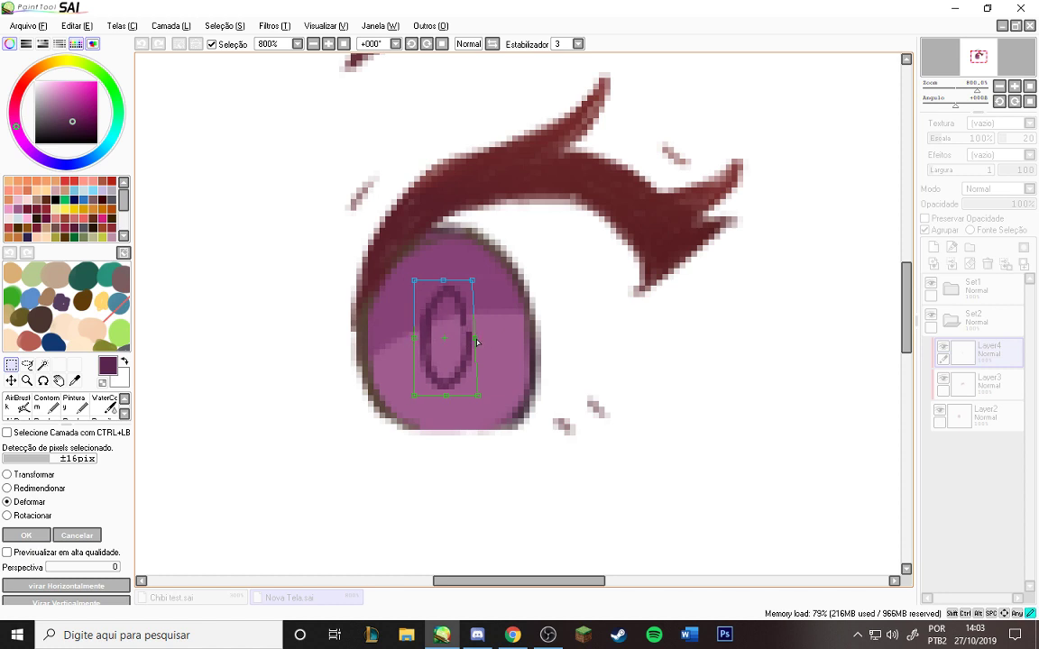
key(Return)
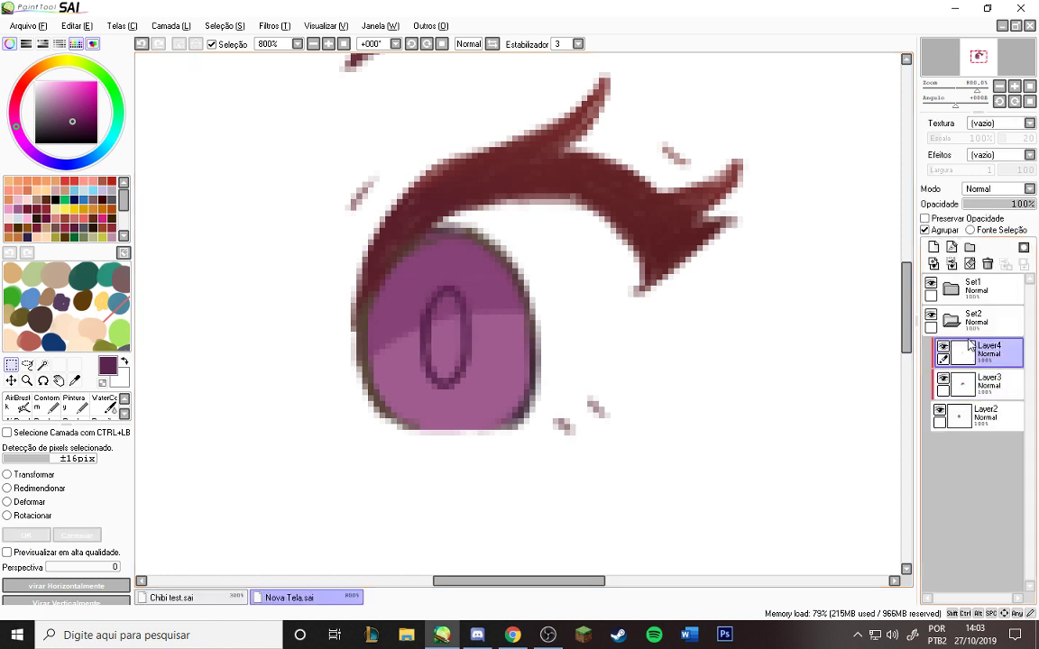
Step: Add a new clipped layer and place it beneath the pupil outline layer, above the shading
click(933, 248)
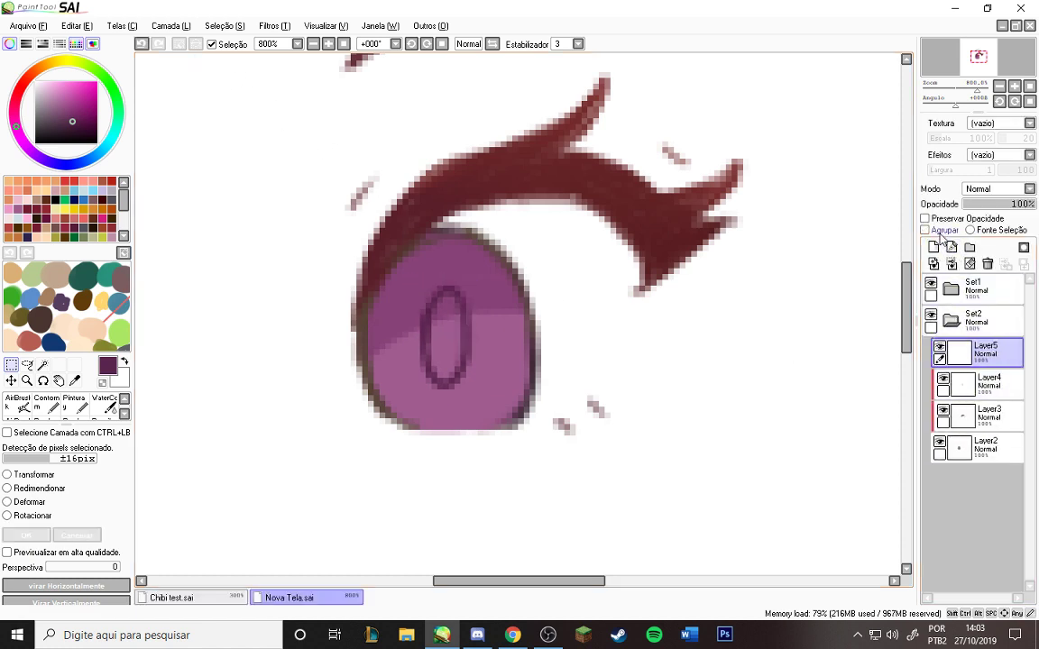
click(924, 230)
drag(983, 351, 985, 368)
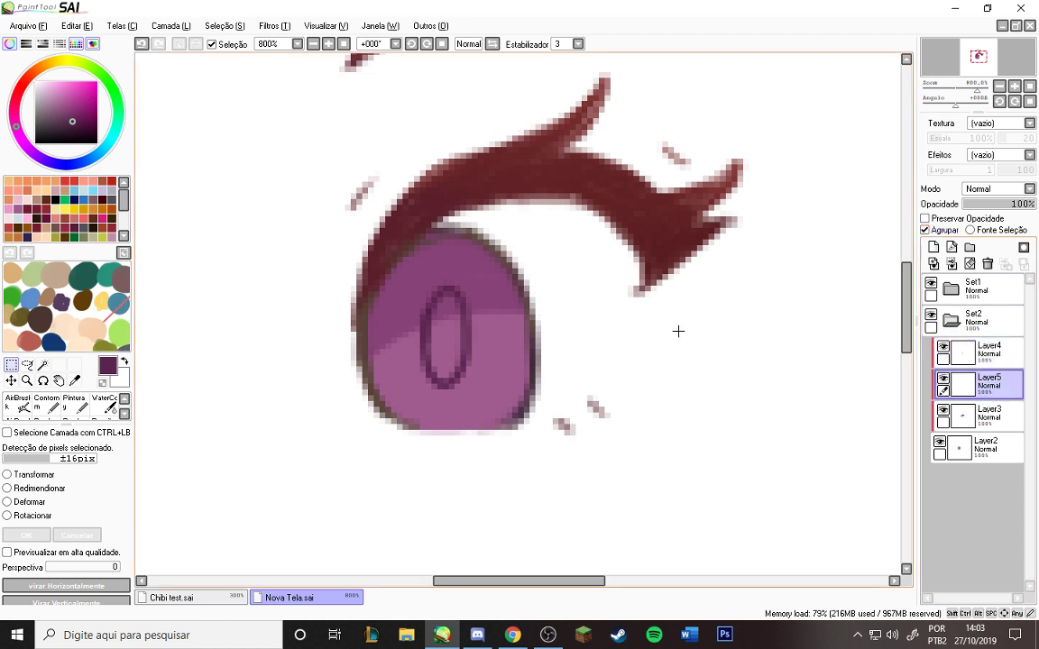
Step: Paint a bright pink glow at the bottom of the iris with a size 19 brush and set its layer mode to Luminosidade
key(b)
drag(70, 99, 71, 91)
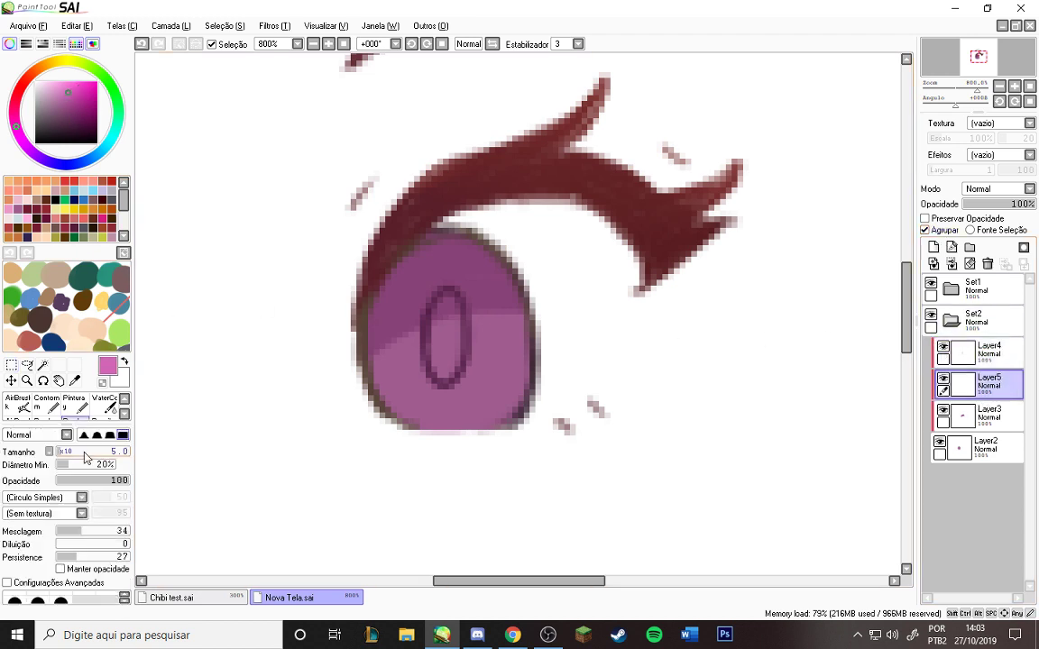
mouse_move(72, 452)
mouse_down()
mouse_move(90, 454)
mouse_move(68, 453)
mouse_move(76, 456)
mouse_up()
mouse_move(445, 418)
mouse_down()
mouse_move(457, 402)
mouse_move(441, 401)
mouse_up()
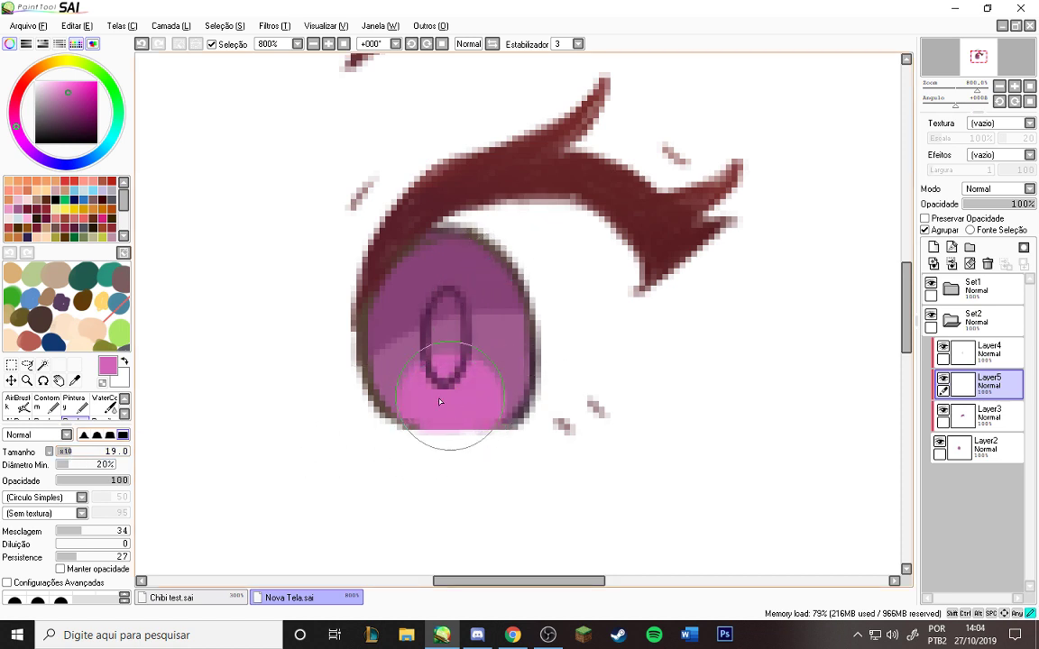
key(ctrl+z)
click(450, 401)
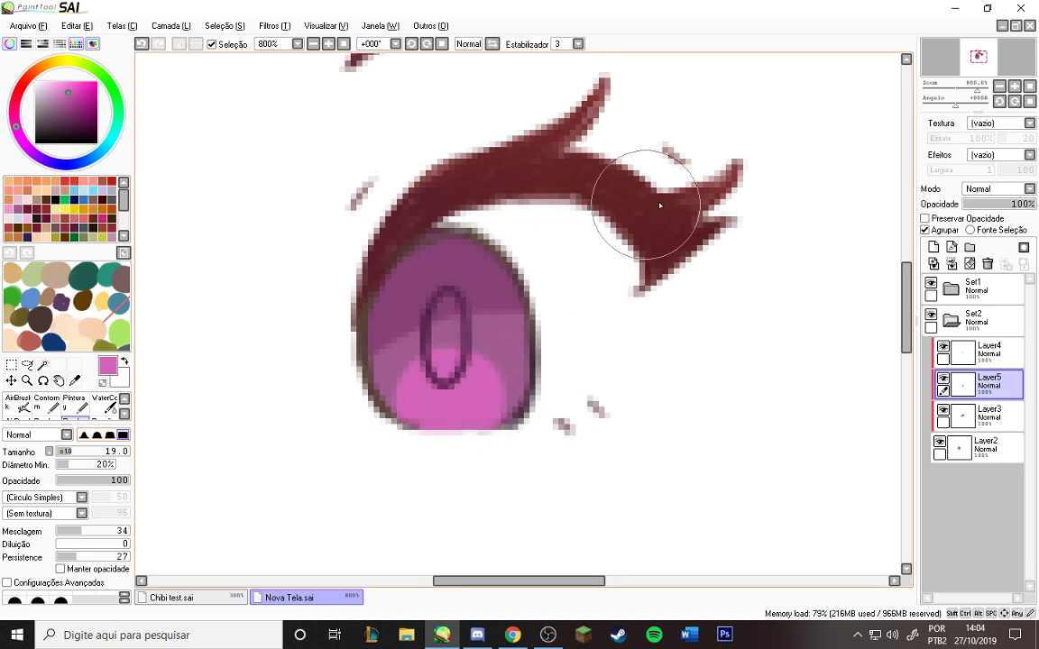
key(ctrl+z)
mouse_move(448, 417)
mouse_down()
mouse_move(455, 402)
mouse_move(450, 414)
mouse_up()
click(992, 189)
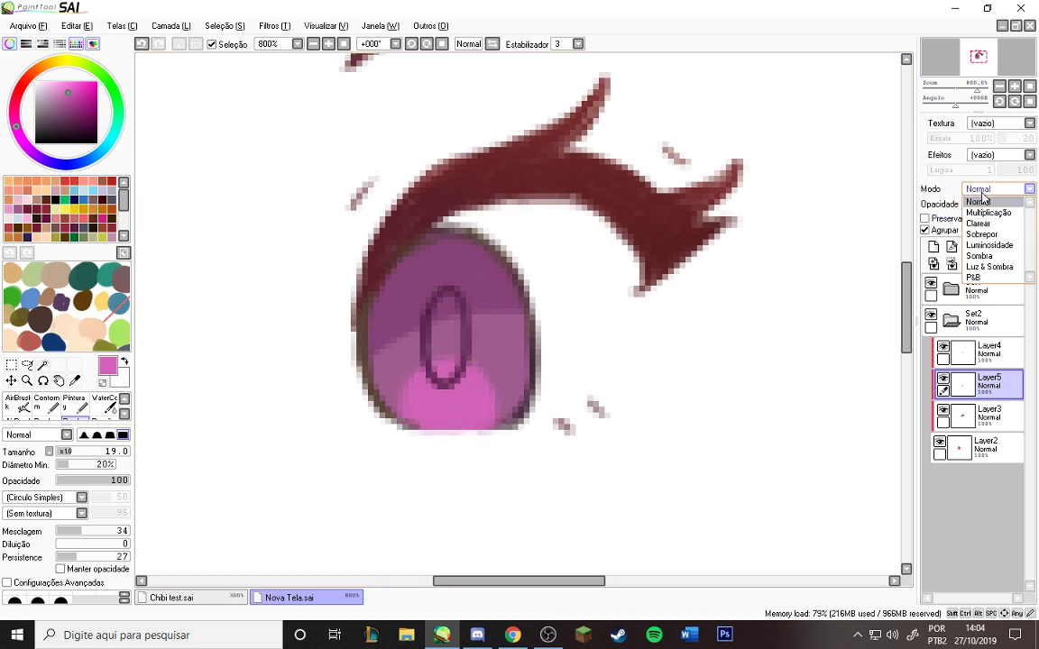
click(987, 247)
Step: Soften the edges of the pink glow using blending brushes at sizes 12 and 9
key(c)
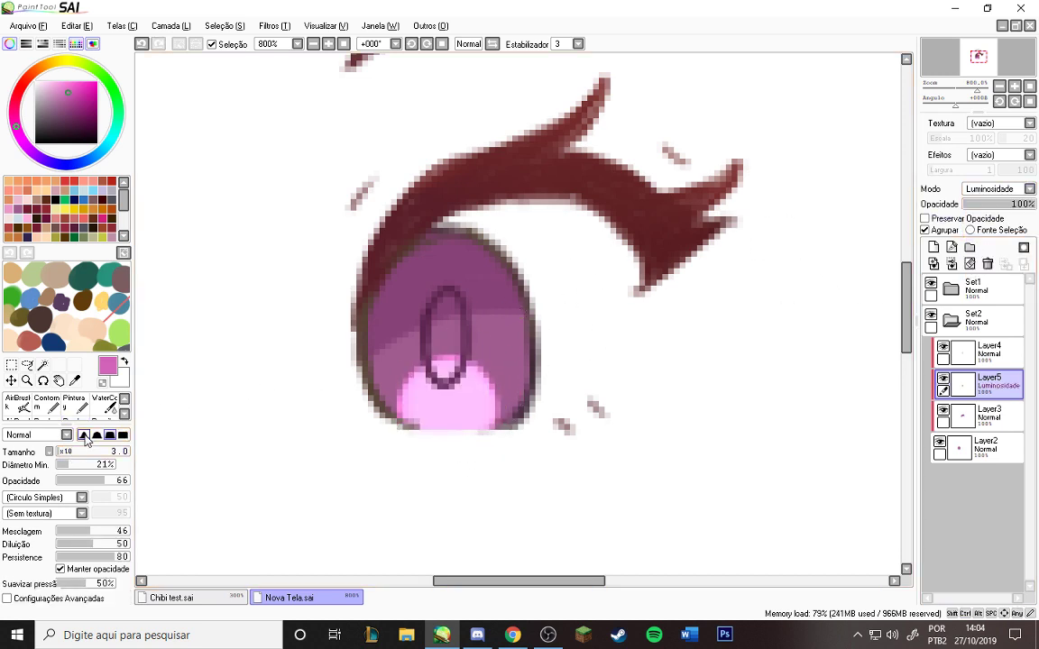
mouse_move(87, 425)
mouse_down()
mouse_move(88, 502)
mouse_move(86, 463)
mouse_up()
click(66, 493)
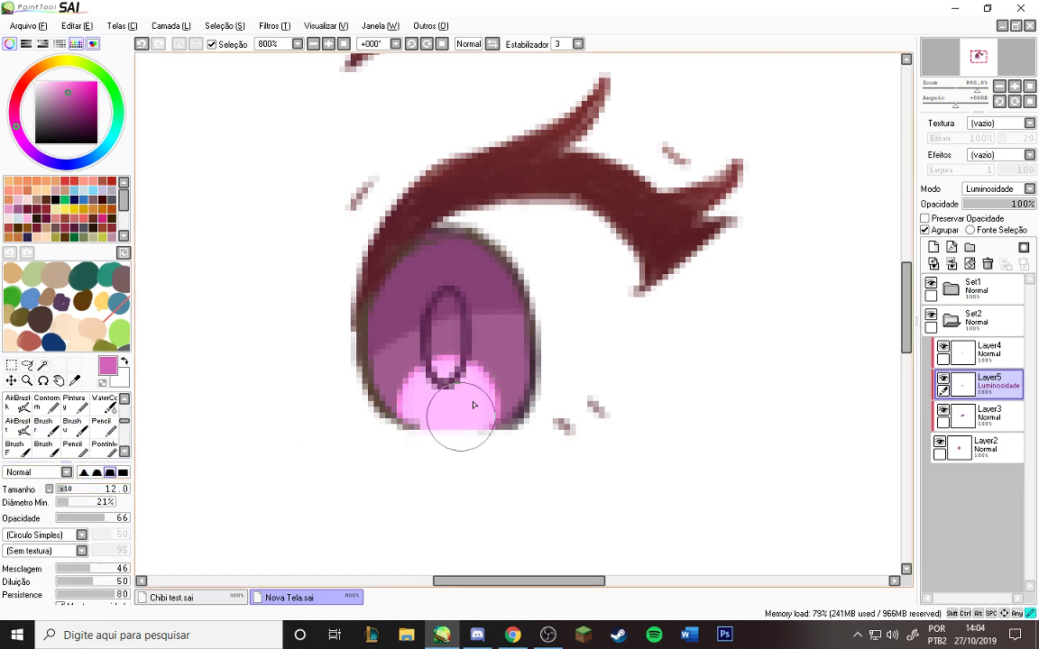
mouse_move(472, 405)
mouse_down()
mouse_move(424, 407)
mouse_move(455, 438)
mouse_up()
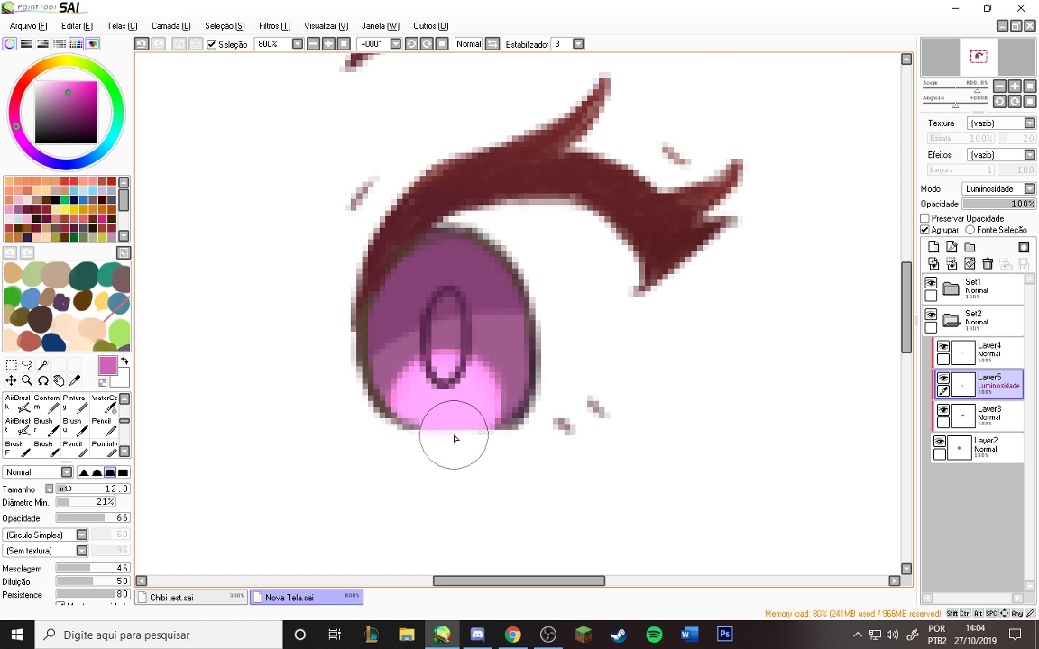
key(c)
drag(89, 489, 69, 487)
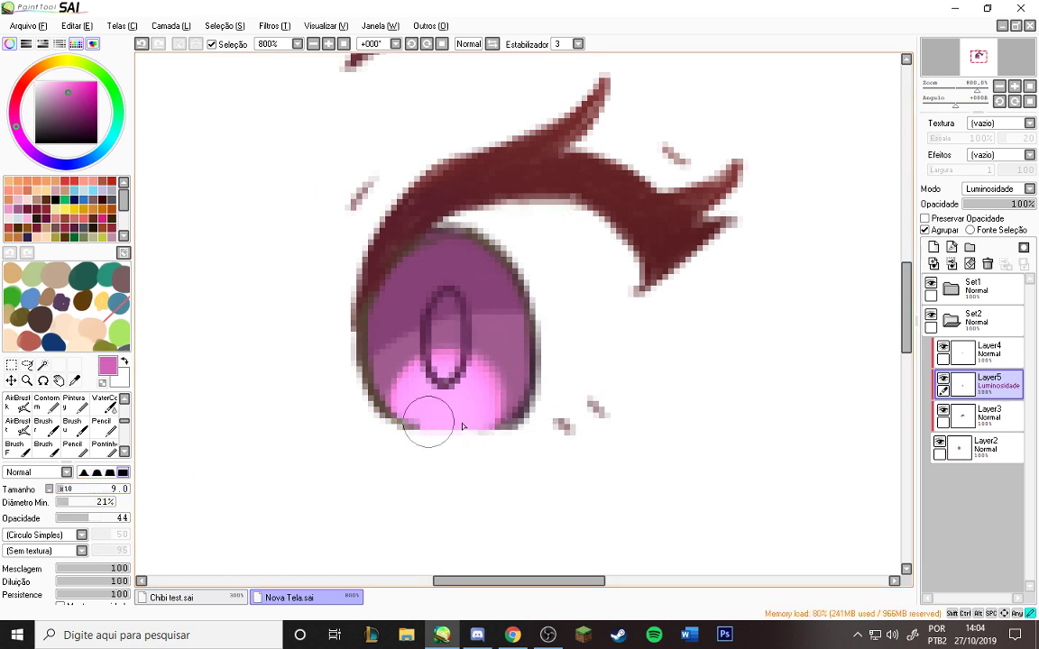
mouse_move(428, 421)
mouse_down()
mouse_move(409, 399)
mouse_move(469, 415)
mouse_move(494, 384)
mouse_up()
scroll(499, 377, down, 5)
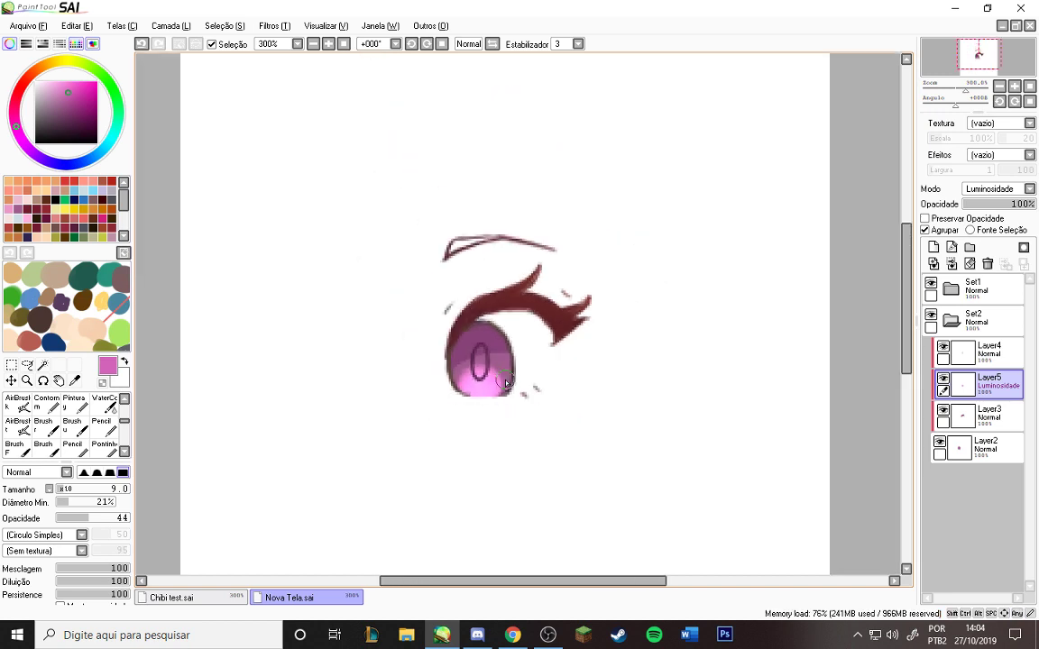
scroll(506, 383, up, 5)
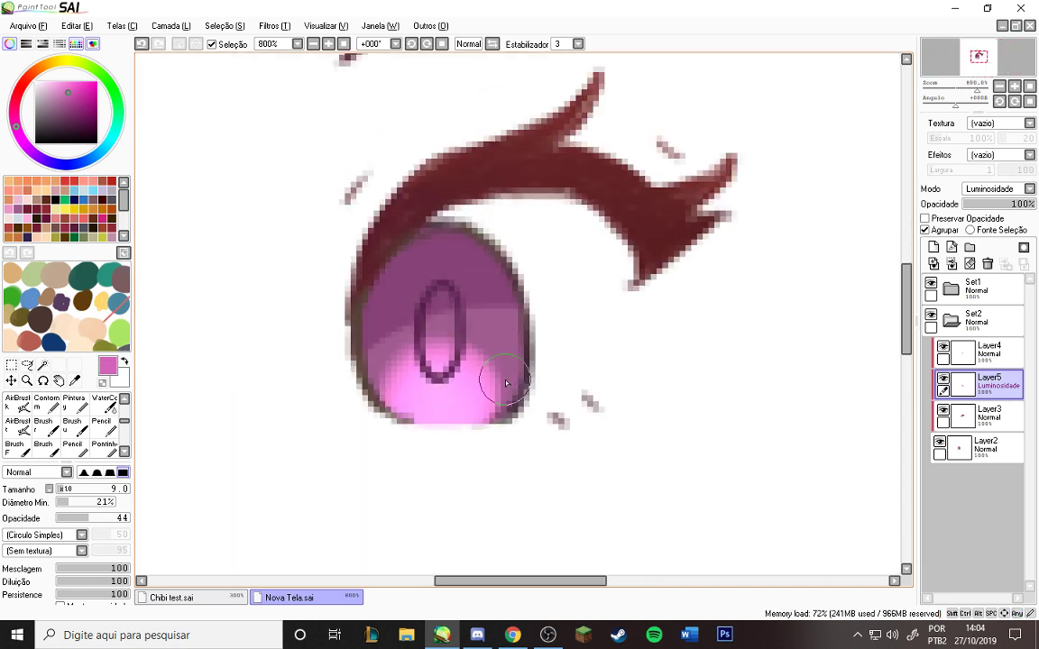
key(ctrl+z)
Step: Add a new clipped layer between the pink glow and the pupil outline
click(933, 247)
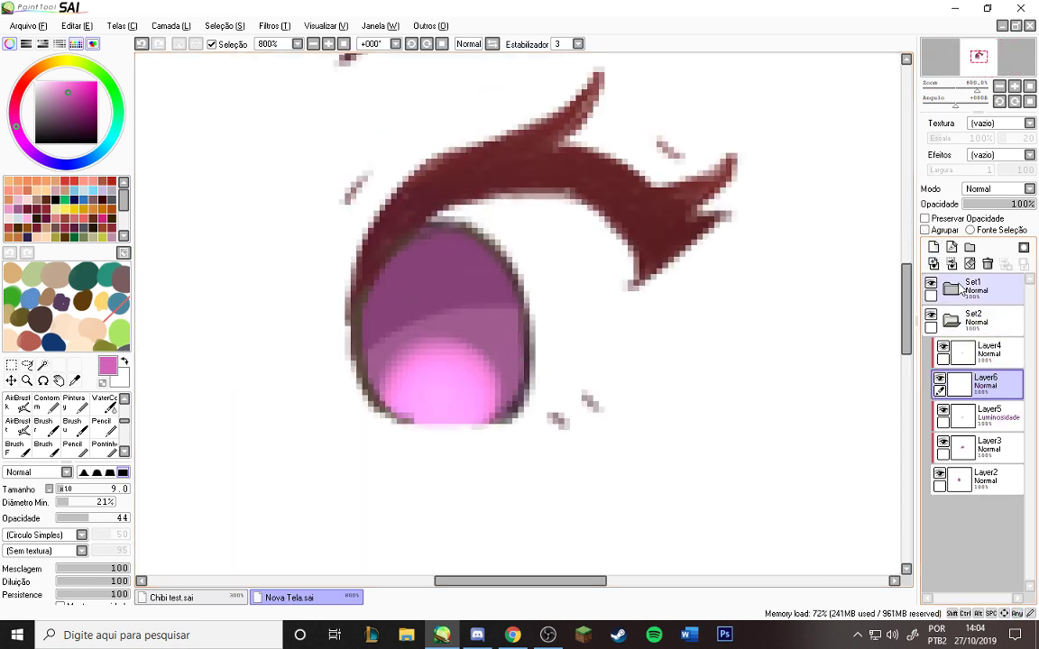
click(938, 232)
key(ctrl+y)
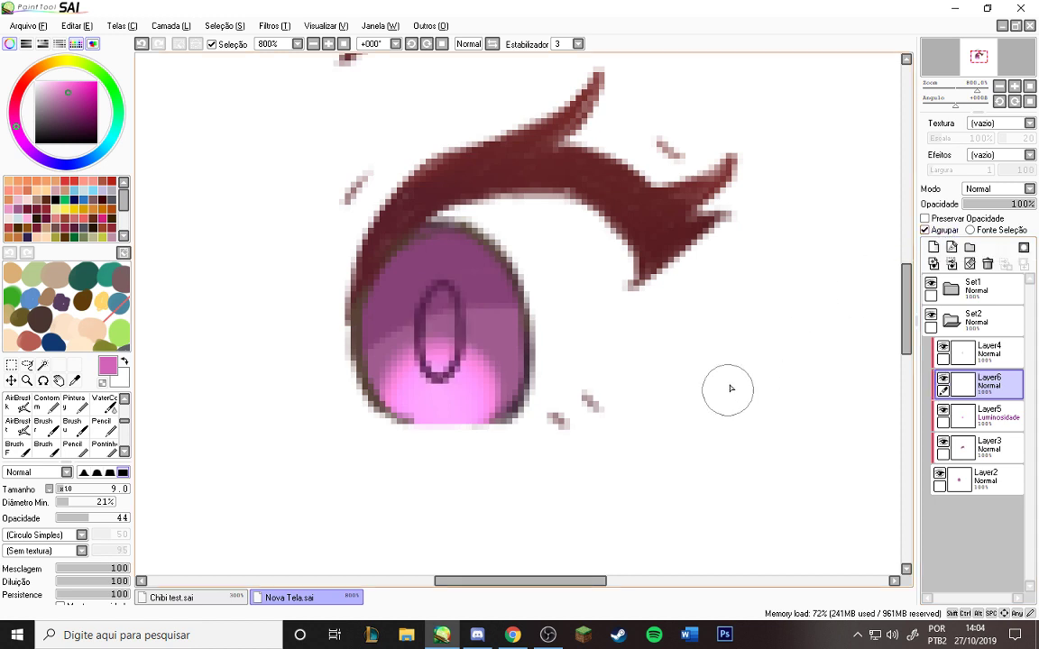
Step: Paint short light pink sparkle marks around the lower iris with a size 0.8 brush
click(74, 403)
click(58, 83)
drag(58, 83, 46, 83)
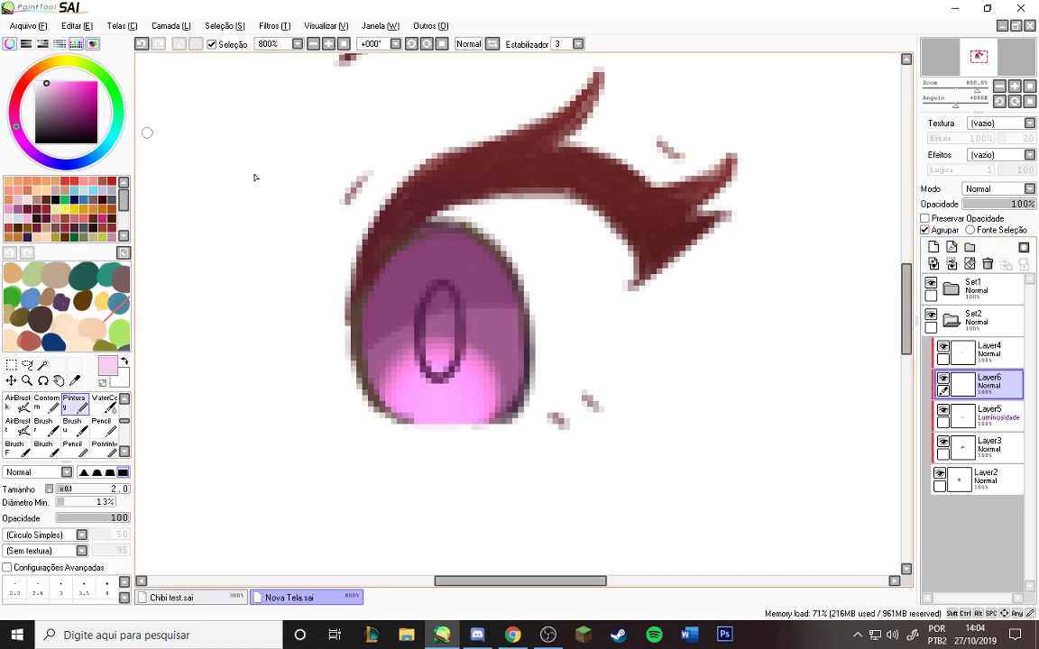
click(62, 489)
drag(380, 348, 369, 354)
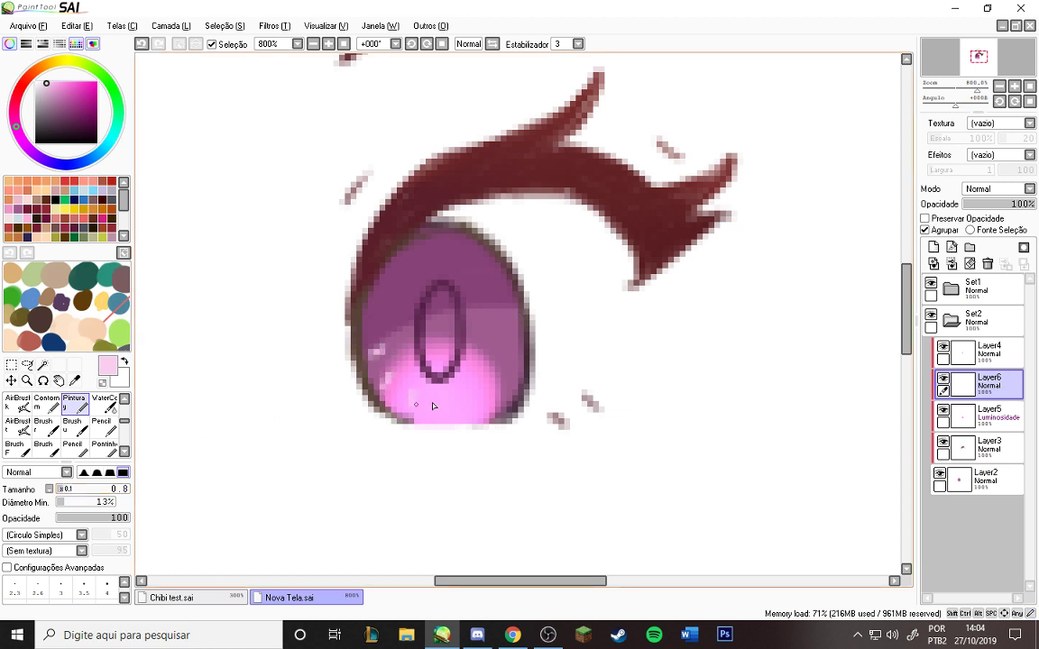
drag(489, 375, 502, 373)
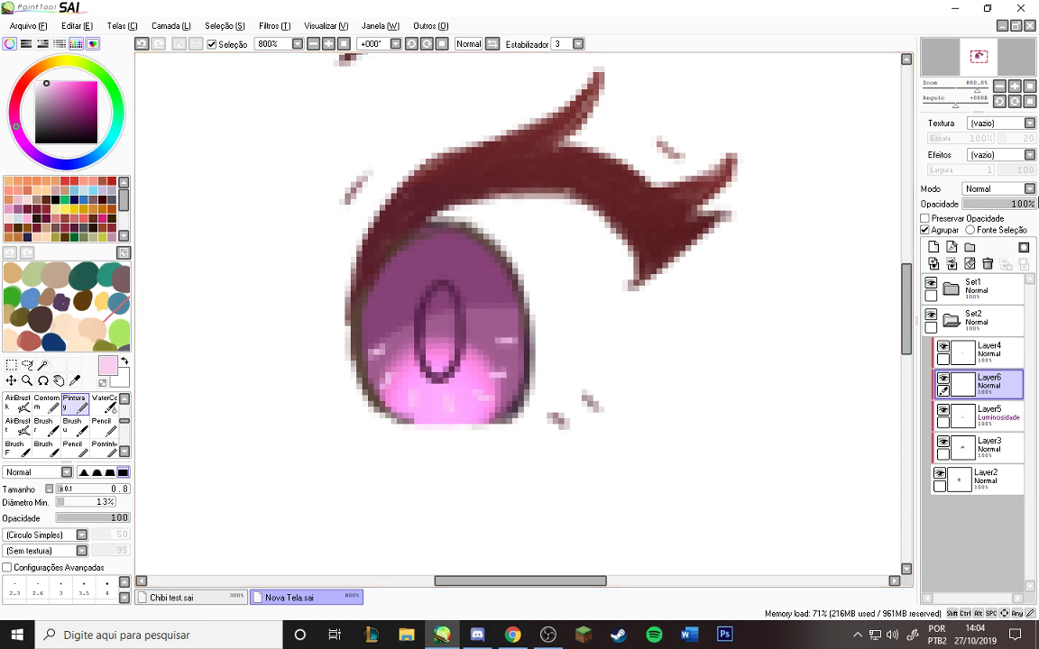
Step: Set the sparkle layer's mode to Luminosidade and its opacity to 48%
click(996, 188)
click(1014, 224)
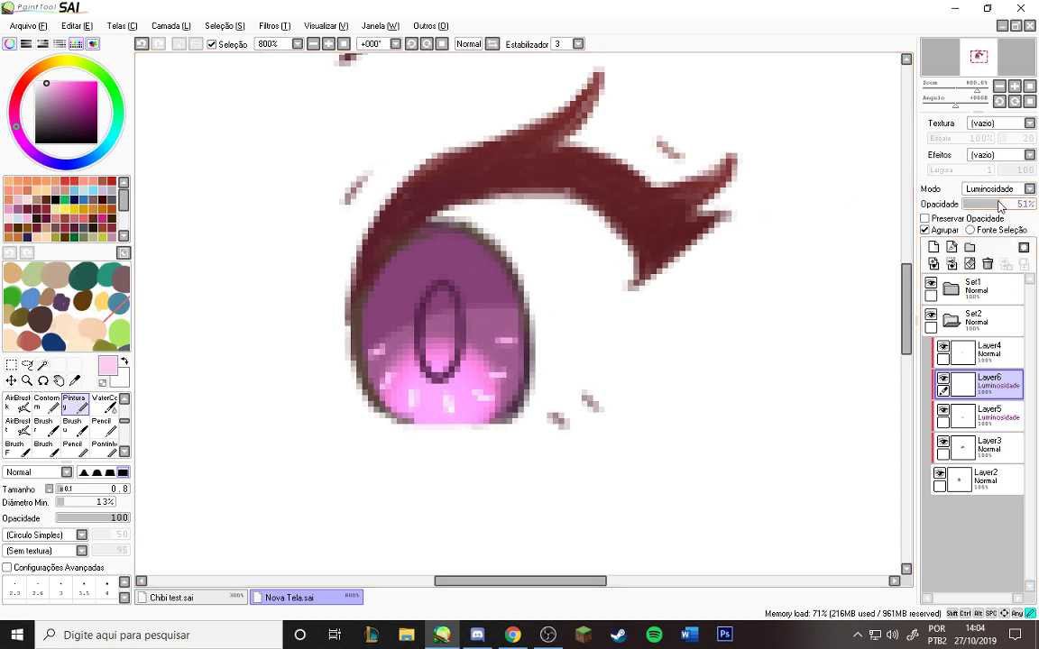
drag(1008, 204, 987, 210)
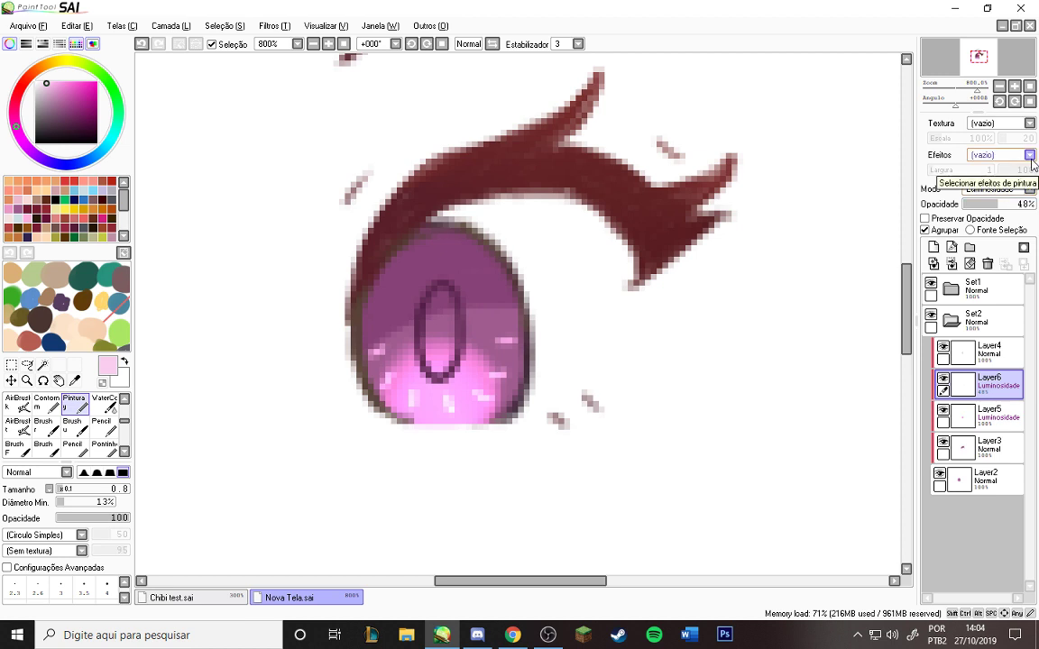
Step: Add a new clipped layer above the sparkles and set the painting brush size to 11
click(933, 247)
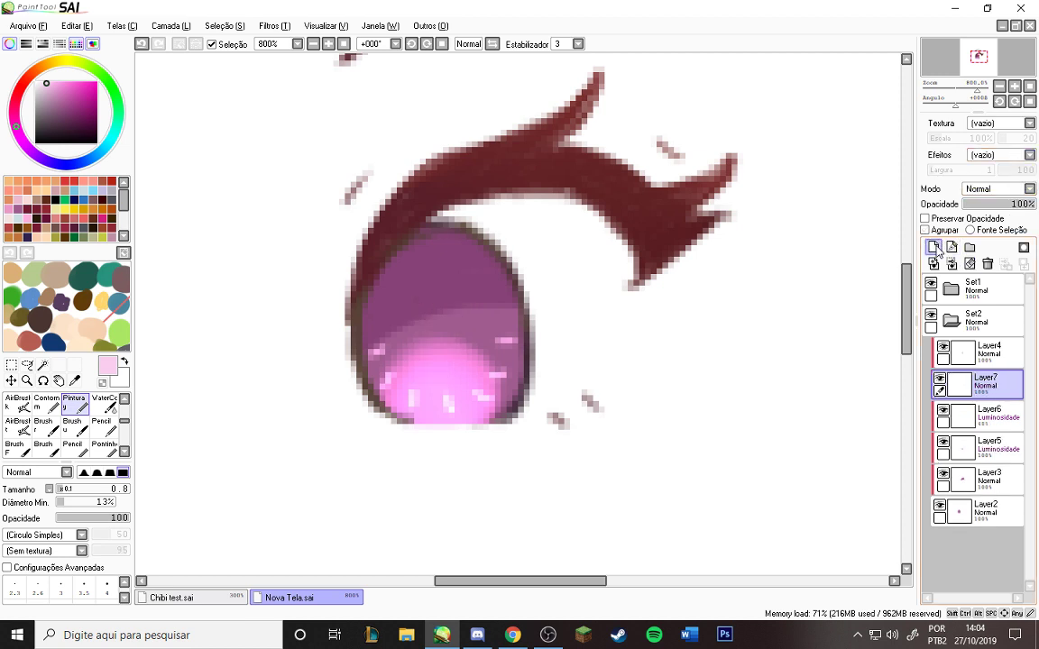
click(935, 232)
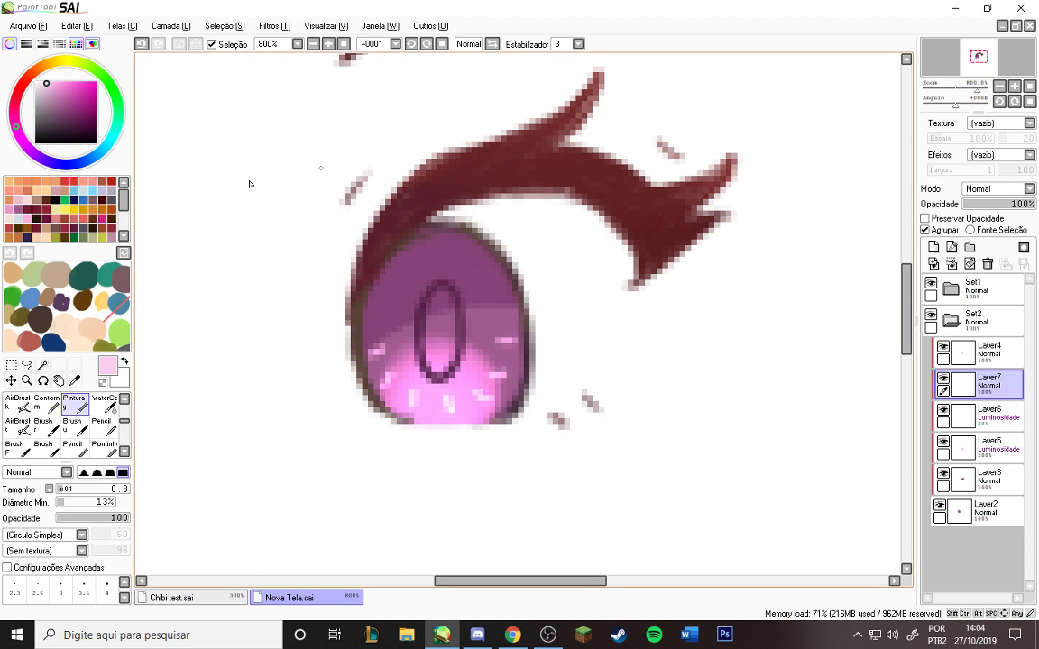
key(u)
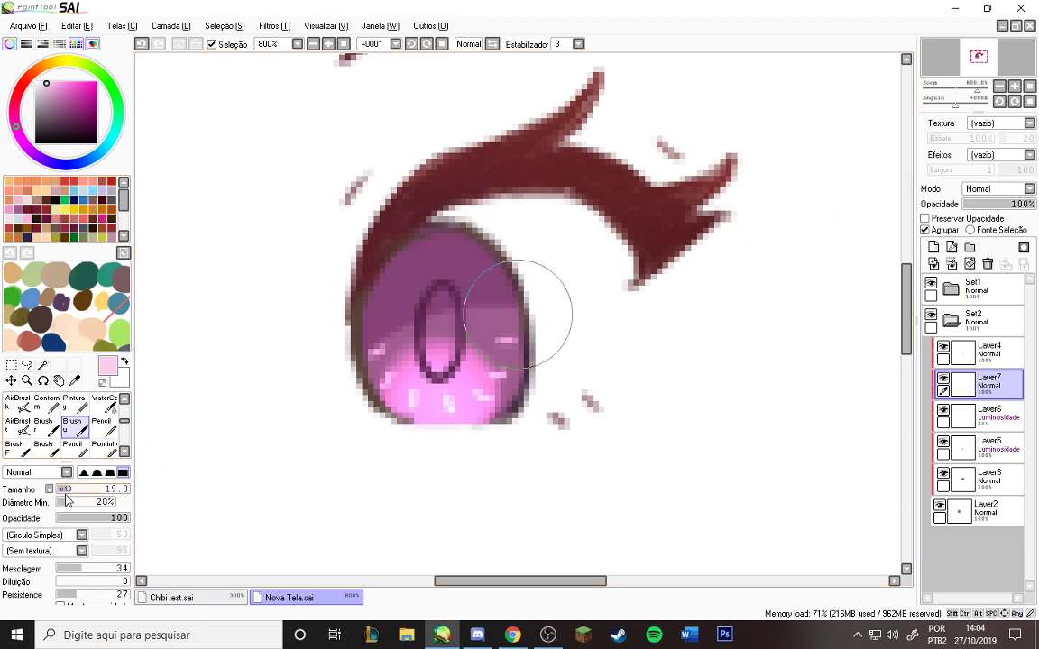
click(66, 495)
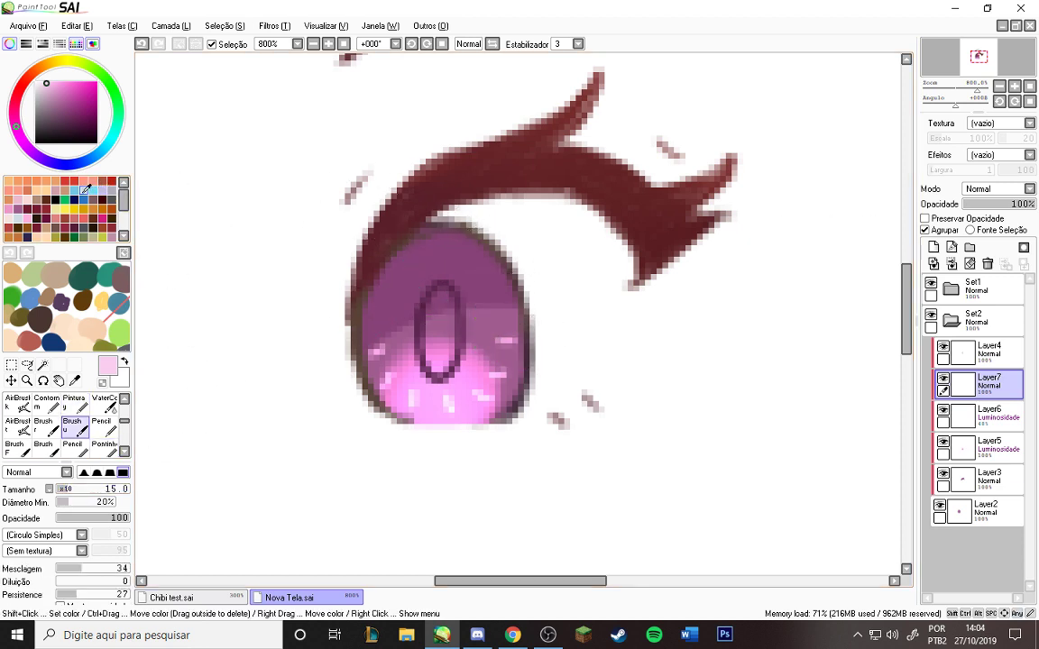
click(83, 186)
drag(62, 491, 64, 488)
Step: Try painting a yellow highlight on the upper iris, and undo the strokes
click(74, 208)
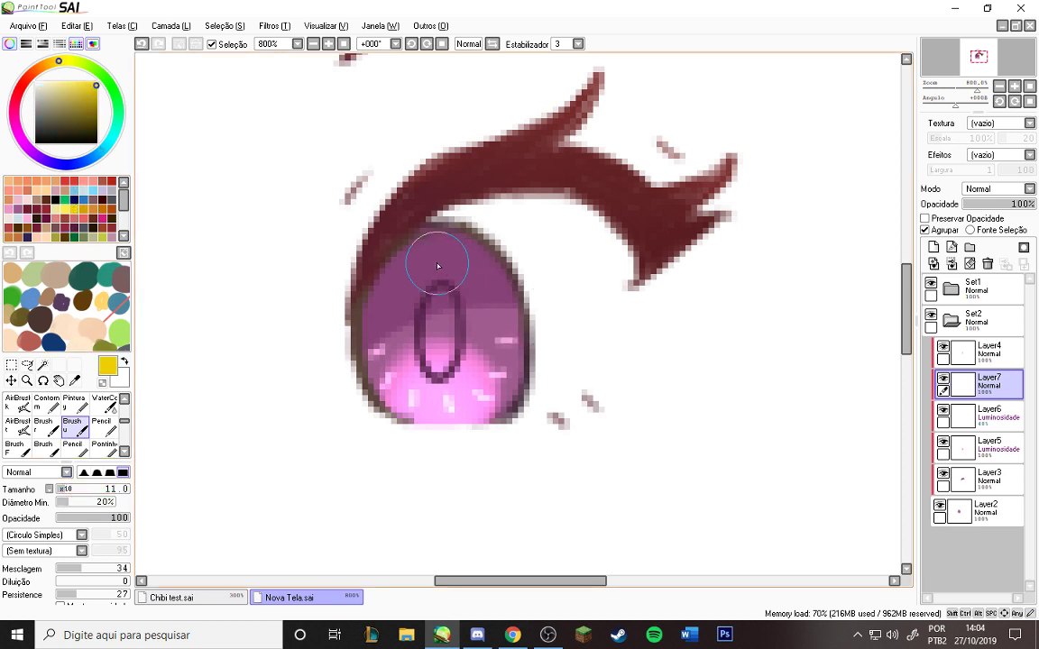
mouse_move(419, 263)
mouse_down()
mouse_move(401, 274)
mouse_move(481, 274)
mouse_move(476, 267)
mouse_up()
key(ctrl+z)
key(ctrl+z)
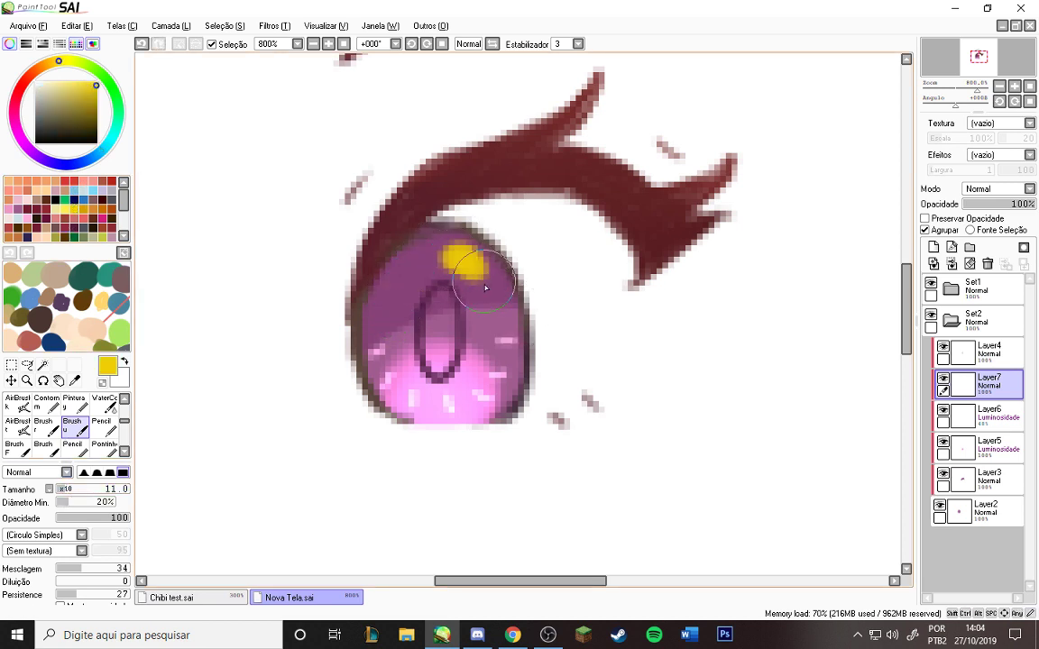
key(ctrl+z)
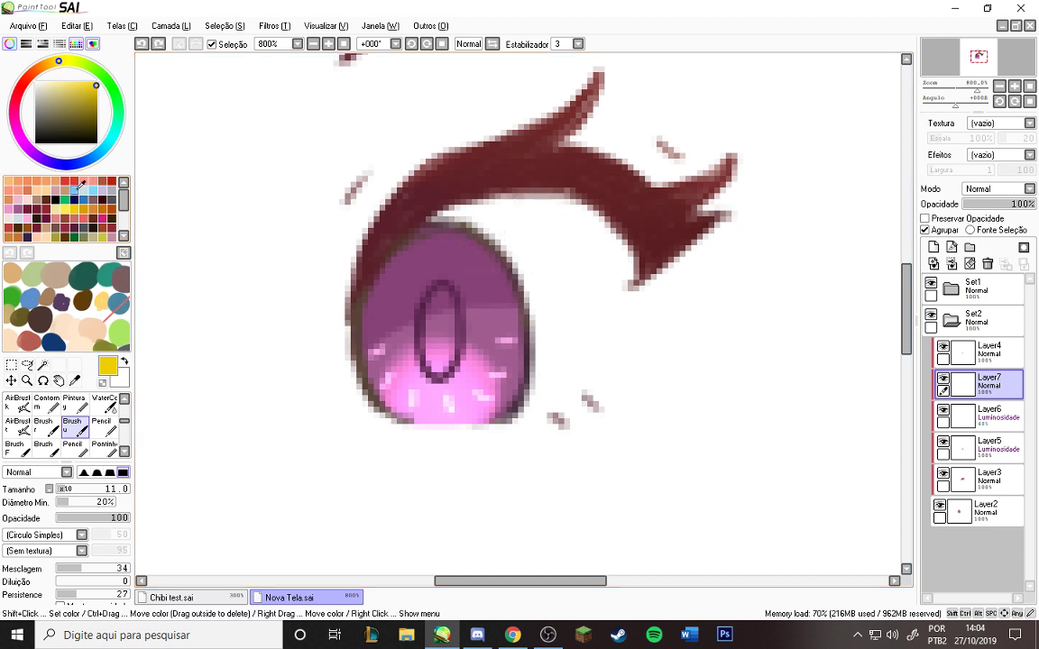
Step: Paint a light blue oval highlight on the upper iris, above the pupil, redoing the first stroke
click(86, 187)
drag(446, 257, 489, 281)
key(ctrl+z)
drag(435, 254, 473, 247)
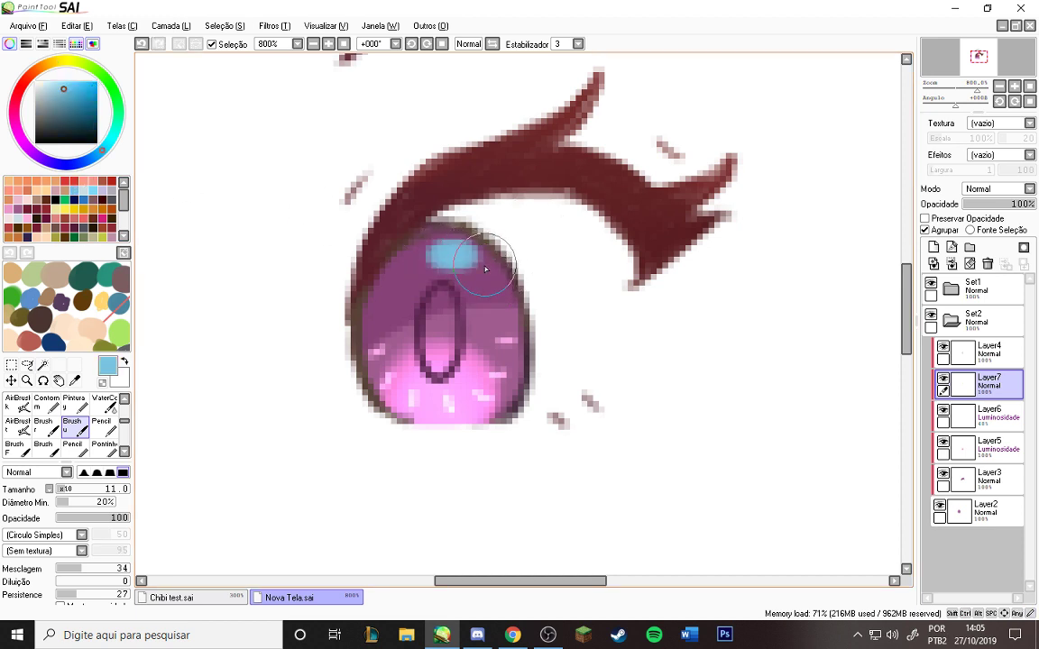
scroll(529, 261, down, 4)
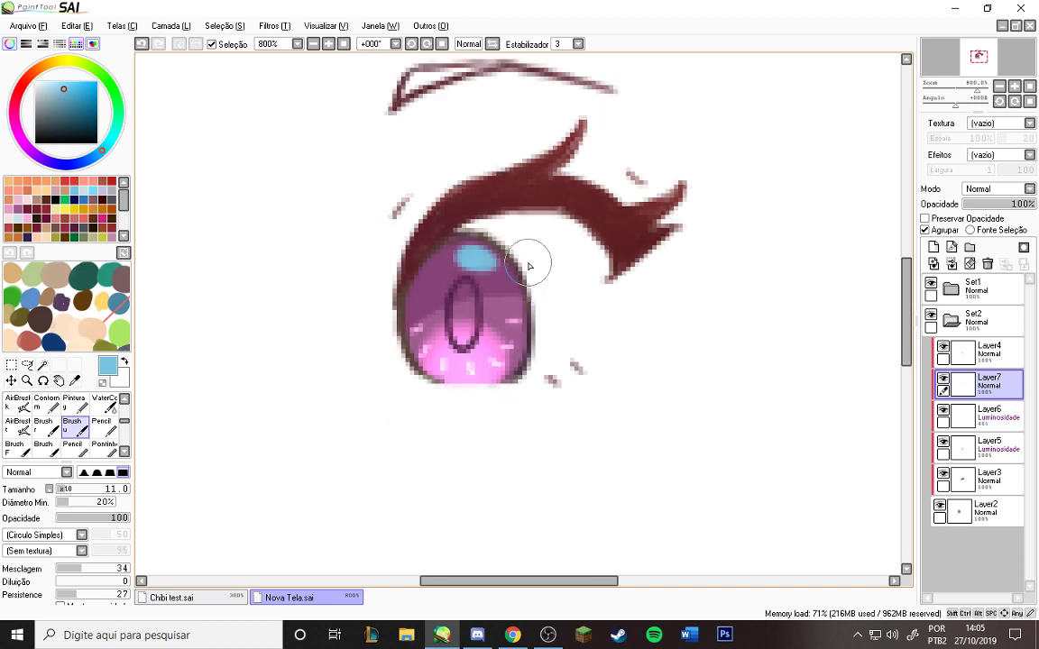
scroll(528, 263, up, 4)
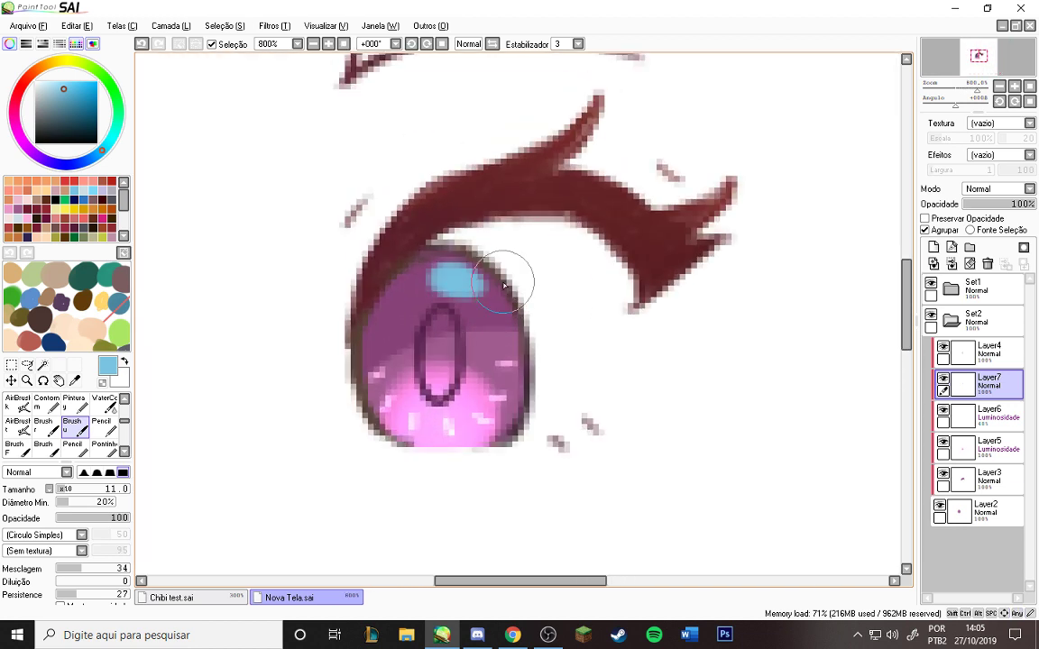
Step: Try a mauve patch over the blue highlight on a new Luminosidade layer, and undo the stroke
click(934, 247)
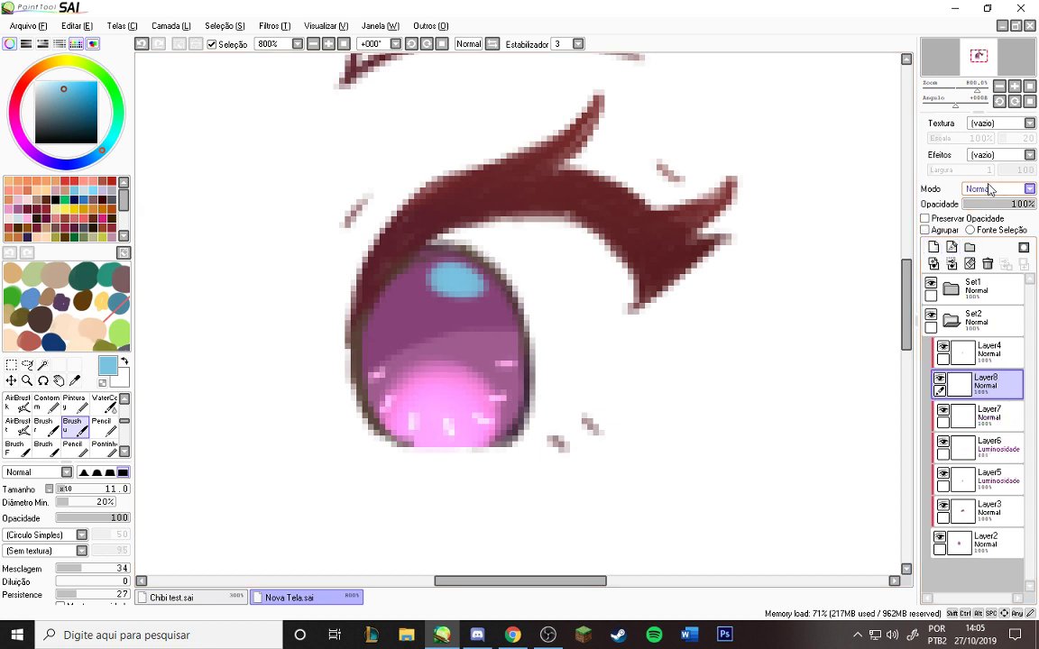
click(996, 188)
click(992, 245)
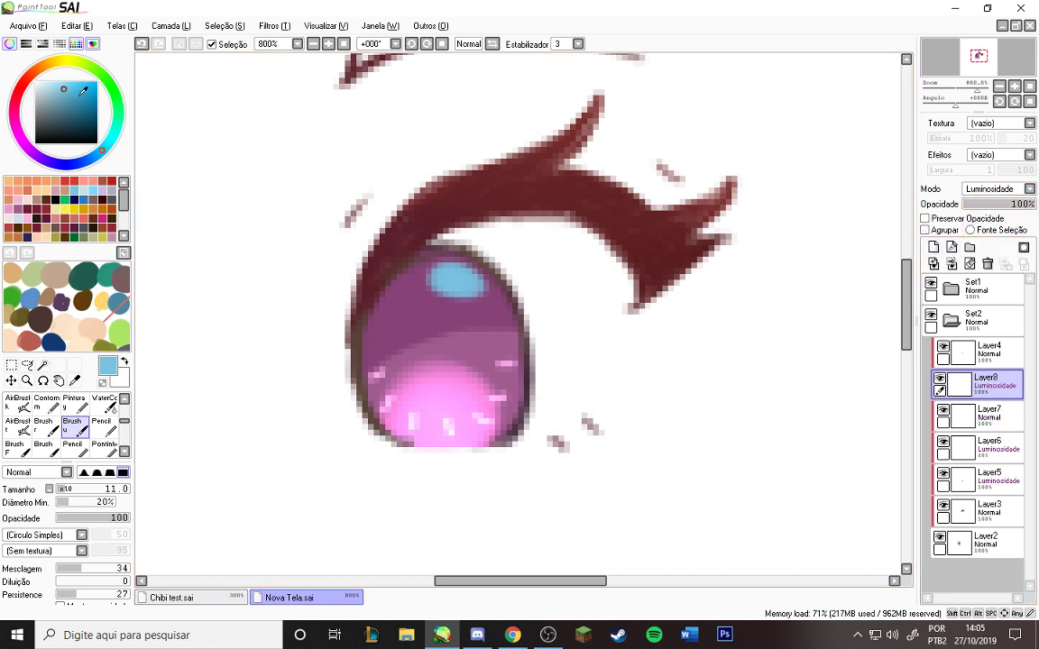
click(77, 96)
click(109, 238)
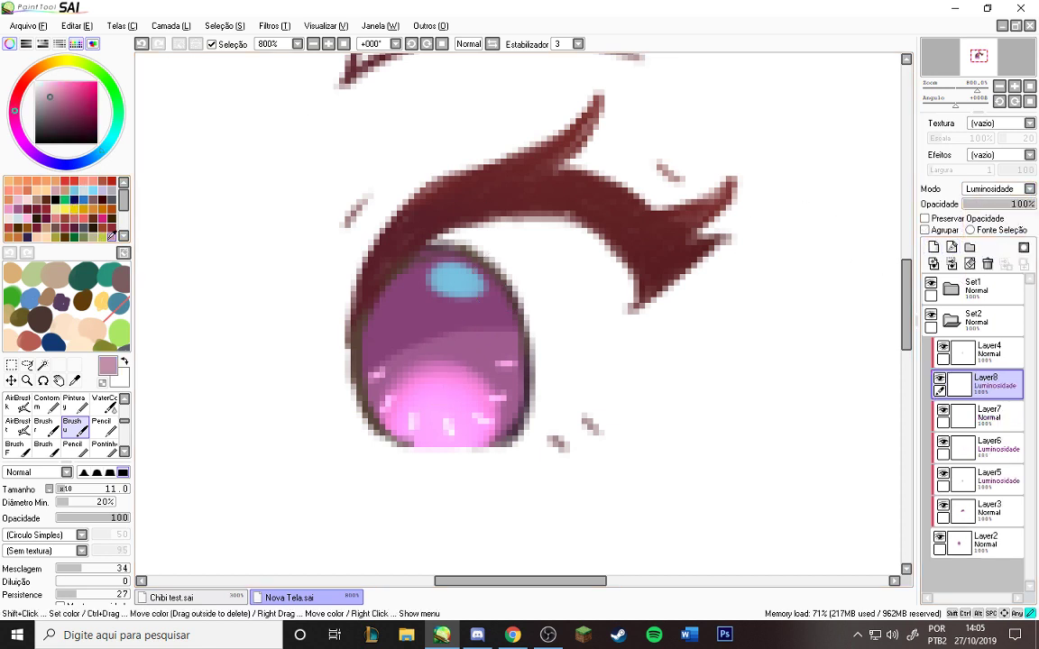
drag(446, 279, 469, 287)
key(ctrl+z)
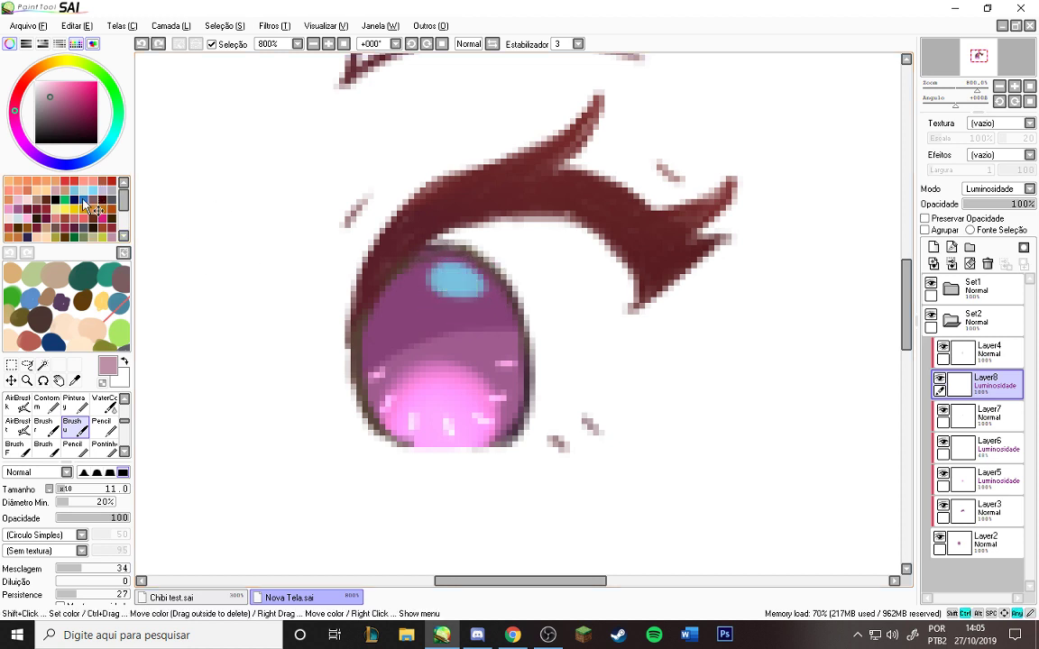
Step: Try painting yellow over the blue highlight with the layer in Normal mode, and delete that layer
click(65, 209)
click(1003, 190)
click(893, 172)
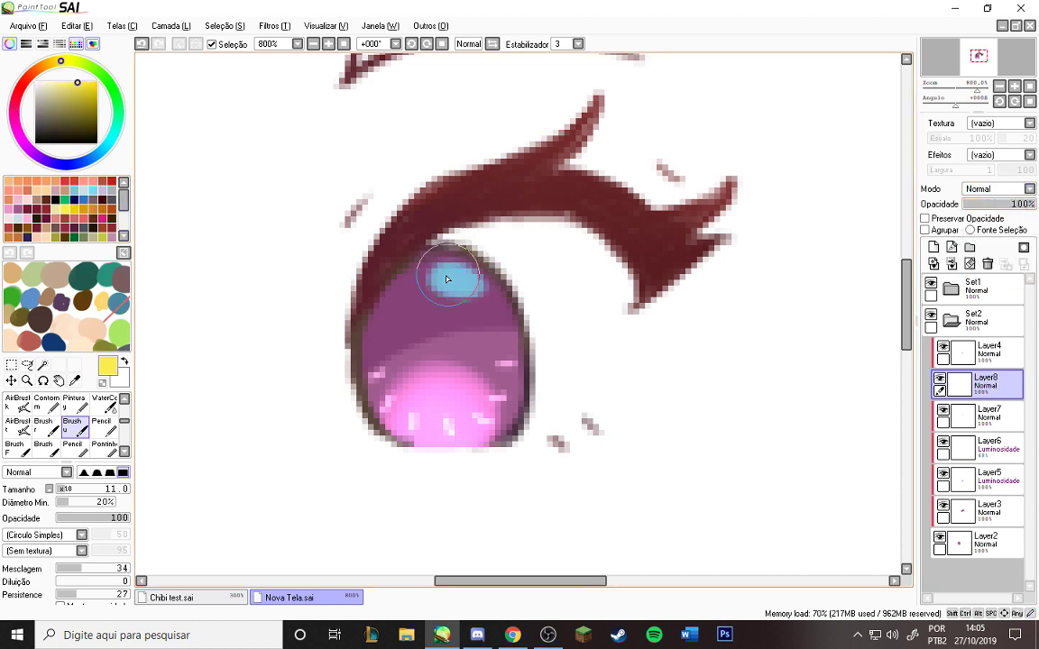
drag(447, 277, 476, 283)
key(v)
key(ctrl+z)
click(62, 490)
click(974, 394)
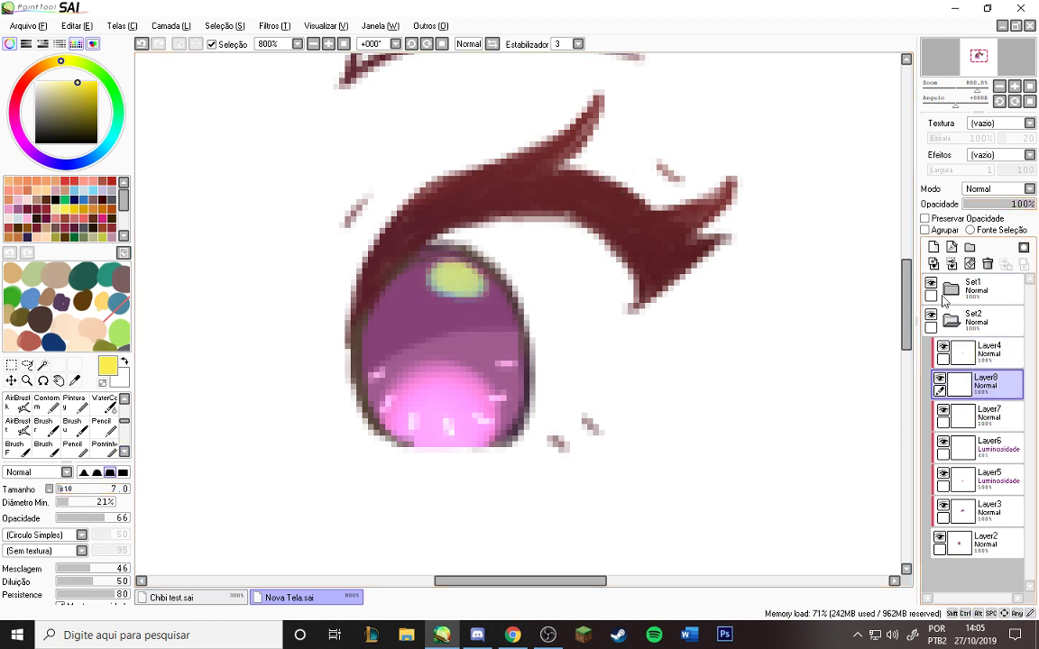
click(943, 231)
click(986, 264)
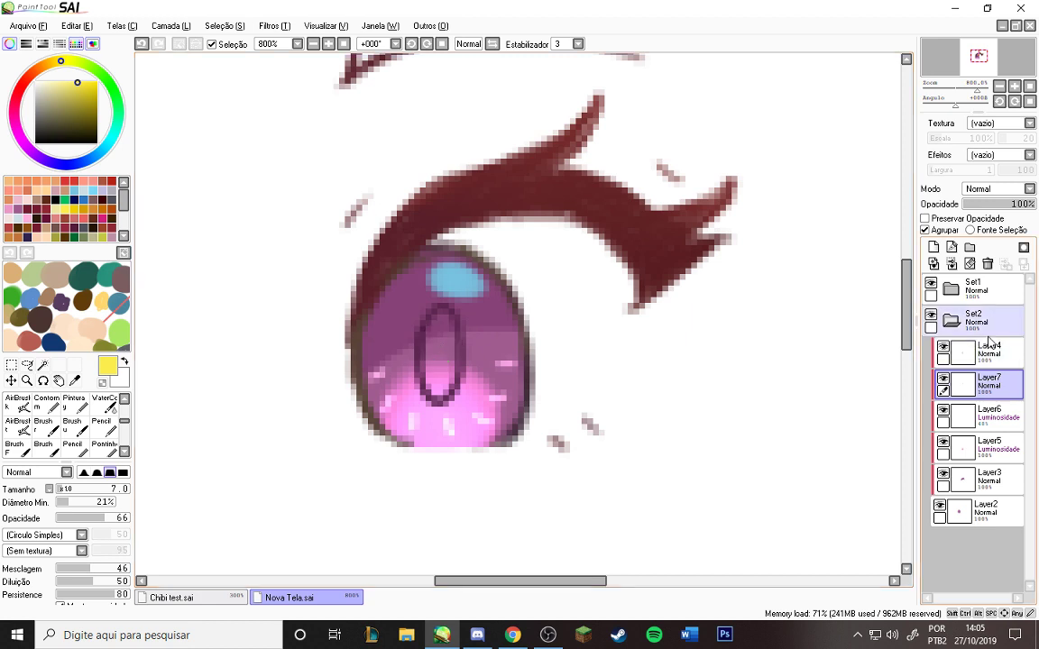
Step: Add a fresh clipped layer directly above the blue highlight layer
click(933, 247)
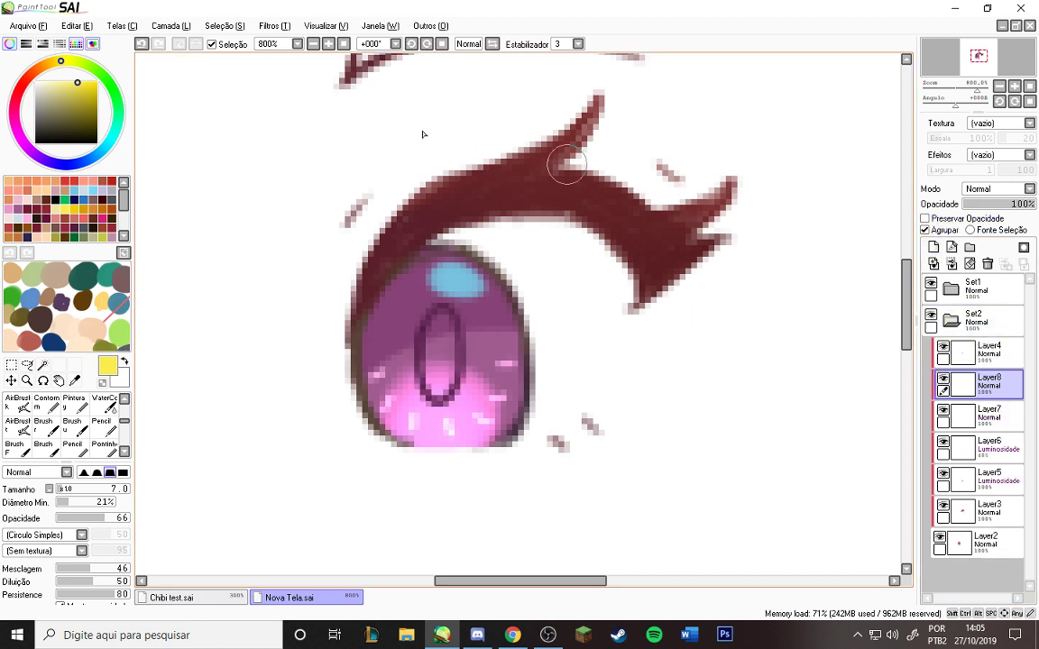
Step: Try small pale blue sparkle outlines on the iris's upper-left and lower-right edges on the new layer, discarding the first pink and blue strokes
key(y)
click(12, 205)
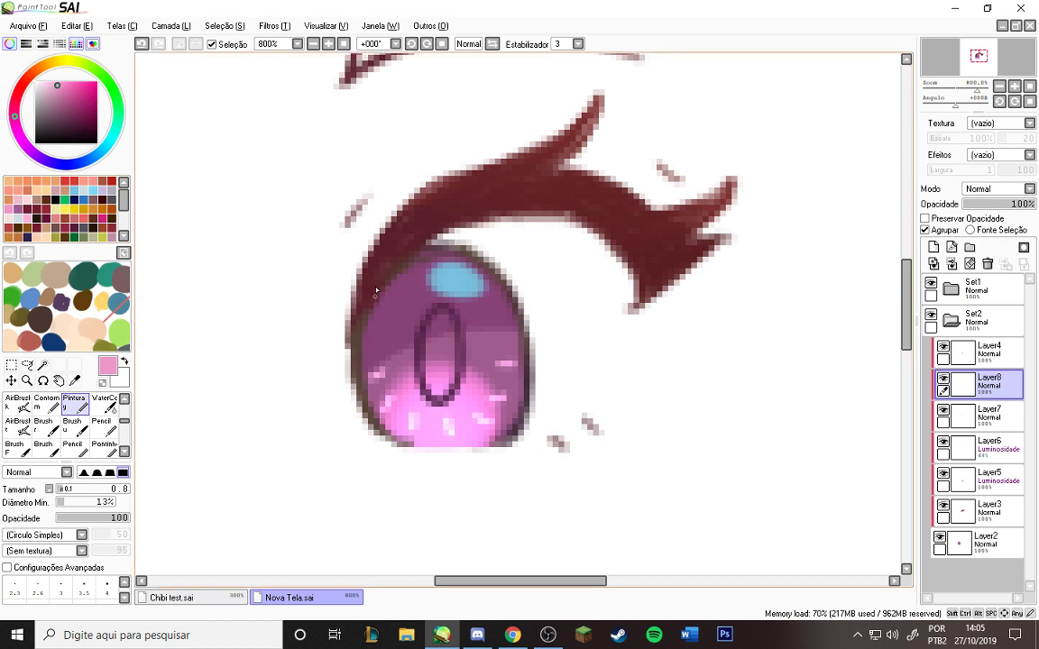
drag(387, 309, 399, 329)
key(ctrl+z)
click(88, 187)
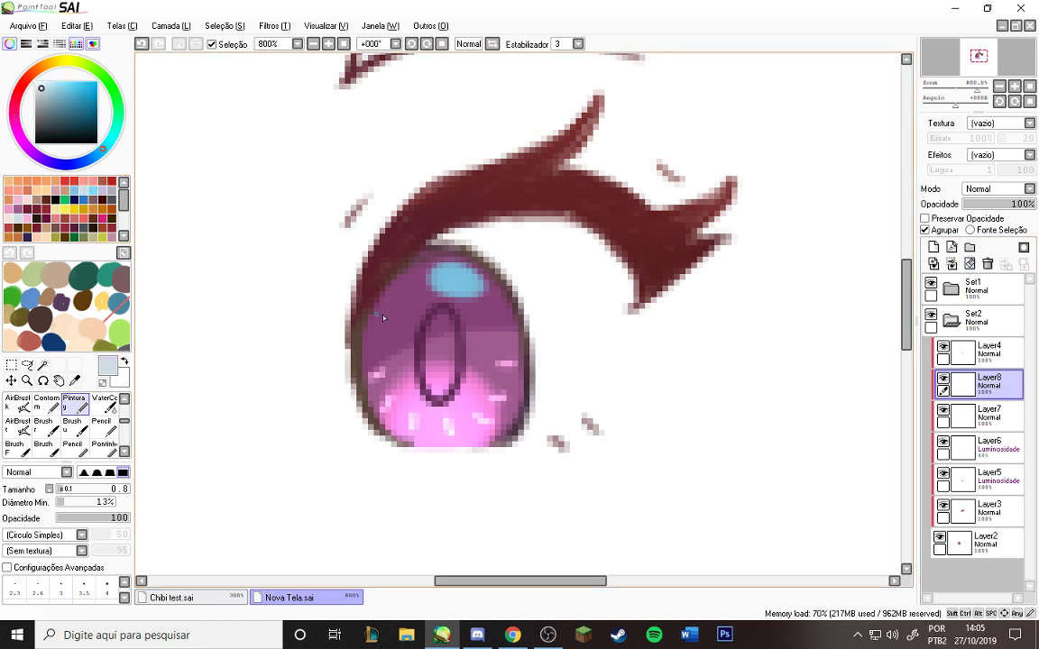
key(ctrl+z)
drag(392, 318, 383, 313)
drag(503, 402, 501, 417)
Step: Switch the sparkle layer to Luminosidade mode and set its opacity to 48%
click(1029, 188)
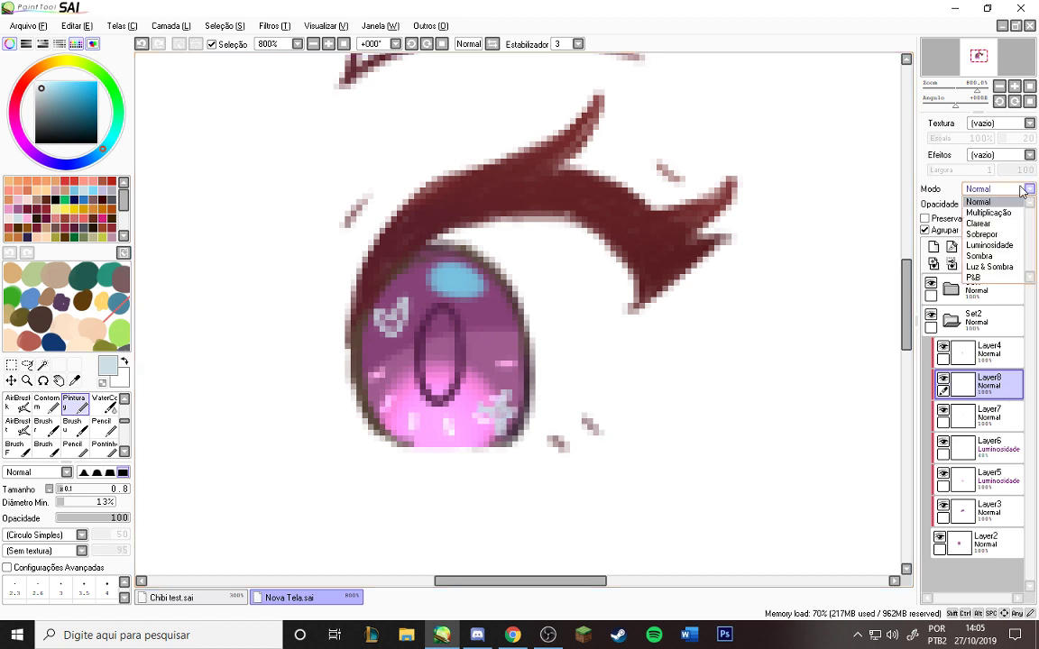
click(974, 240)
click(987, 205)
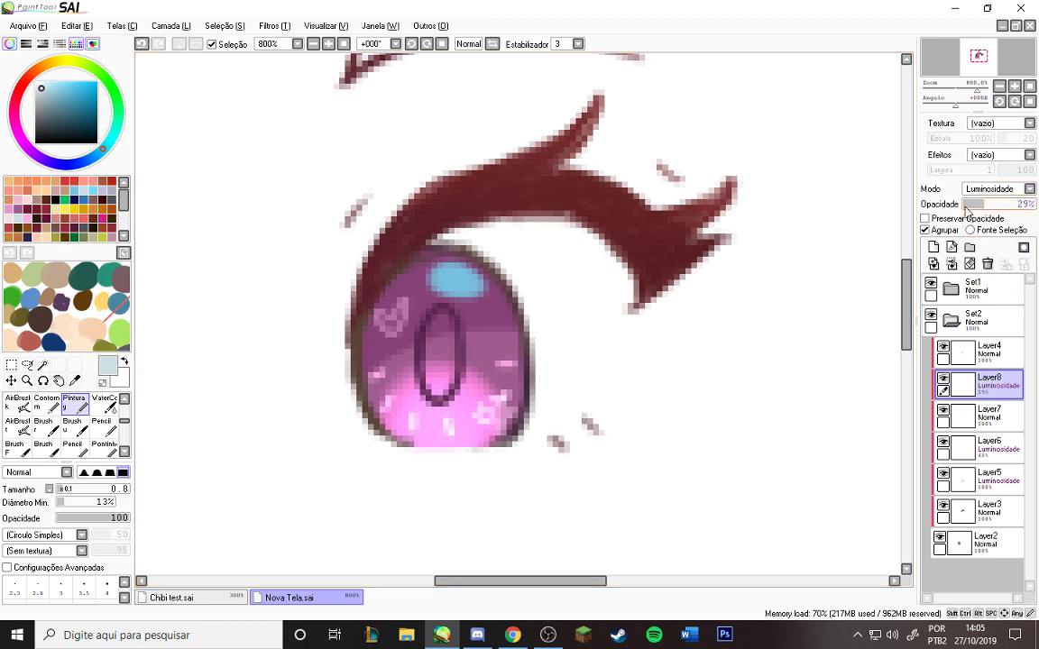
drag(987, 205, 997, 210)
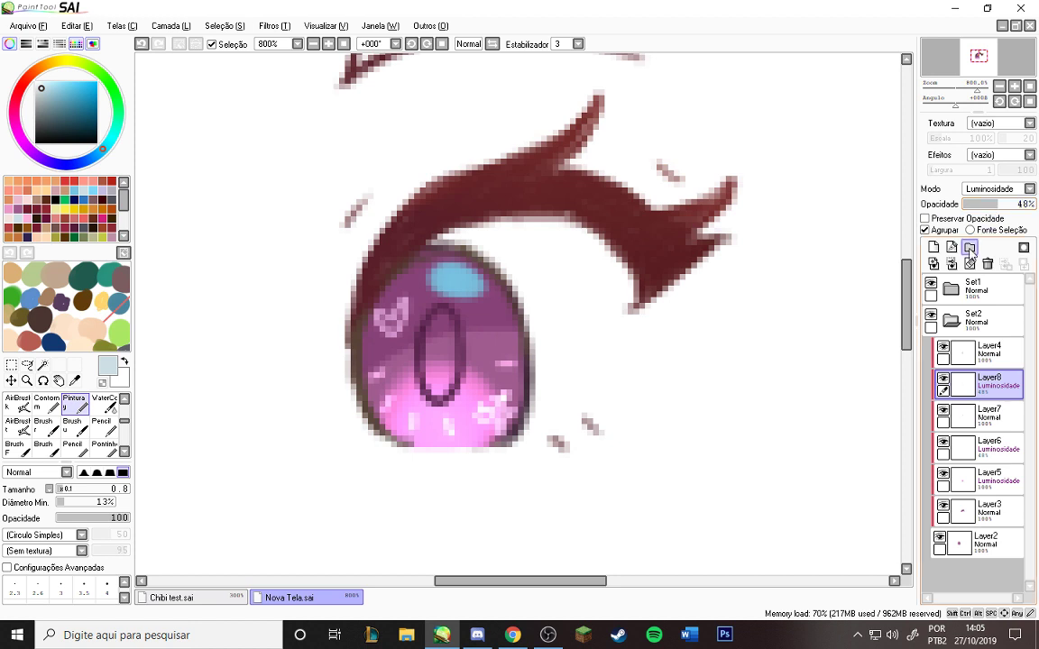
Step: Clear the sparkle layer and repaint the small outlines in salmon on the iris's upper-left and lower-right edges
click(969, 263)
click(83, 209)
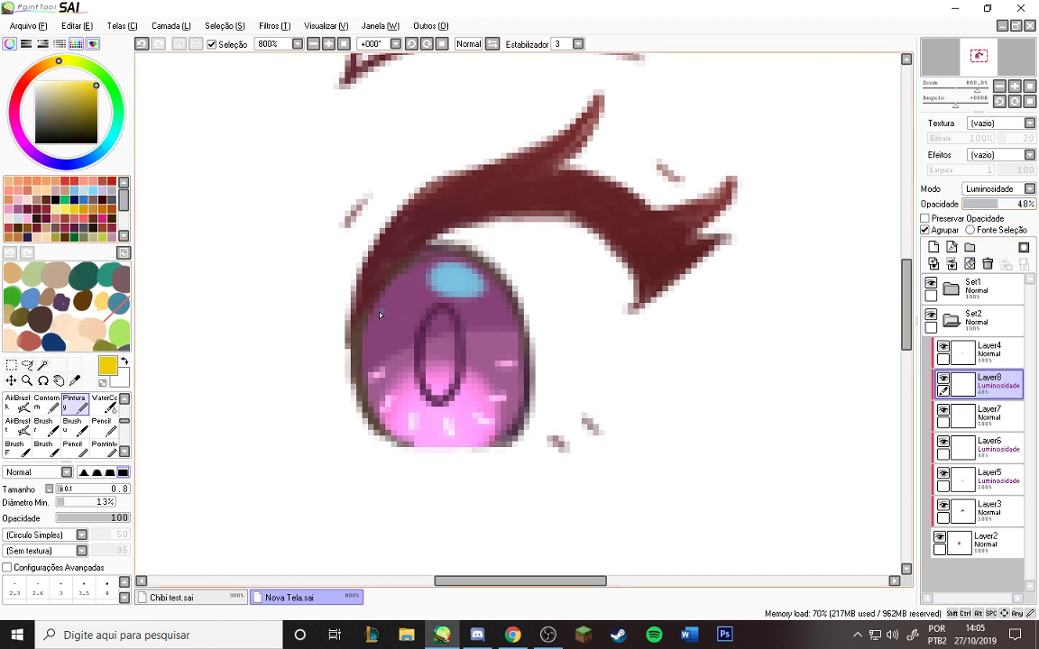
click(83, 183)
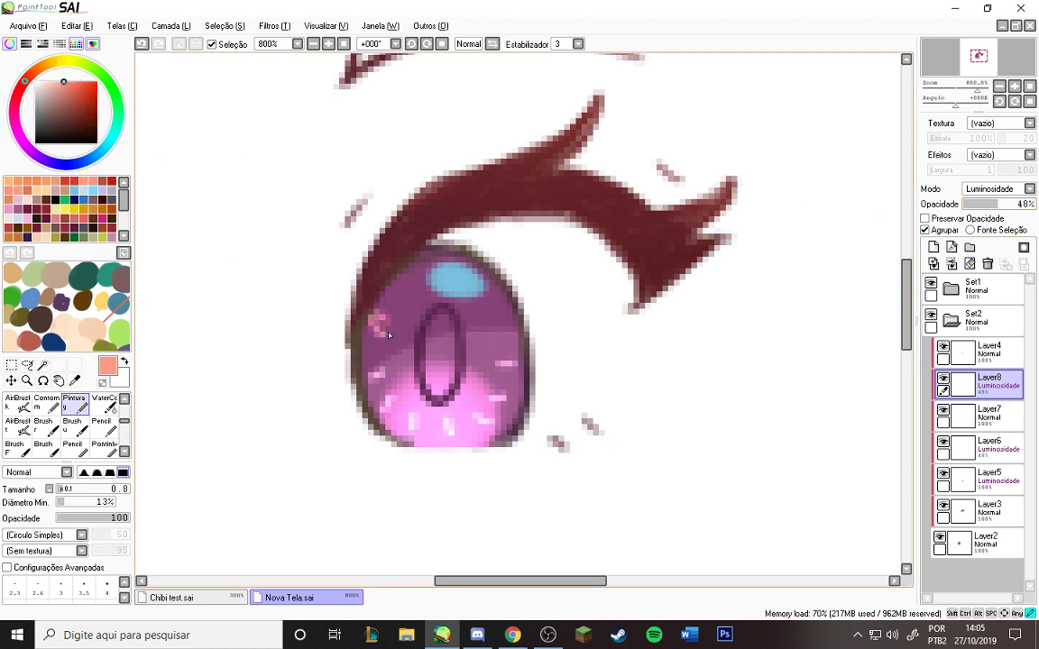
key(ctrl+z)
drag(378, 315, 404, 318)
mouse_move(496, 406)
mouse_down()
mouse_move(505, 395)
mouse_move(487, 412)
mouse_up()
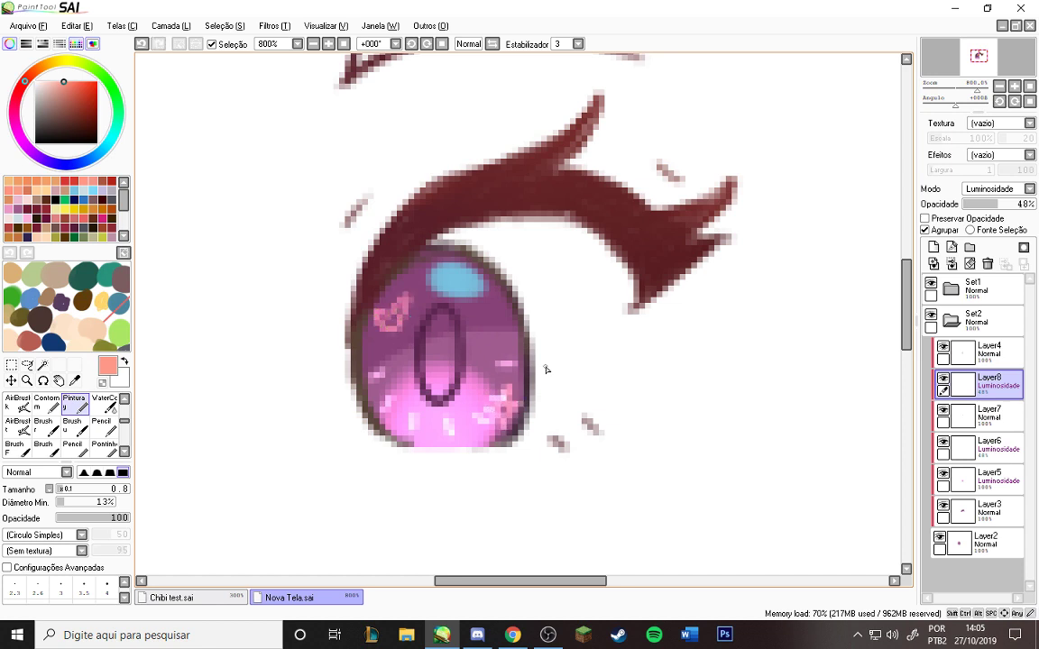
Step: Add a new unclipped layer directly above Layer4 in the Set2 folder
ctrl+click(1001, 295)
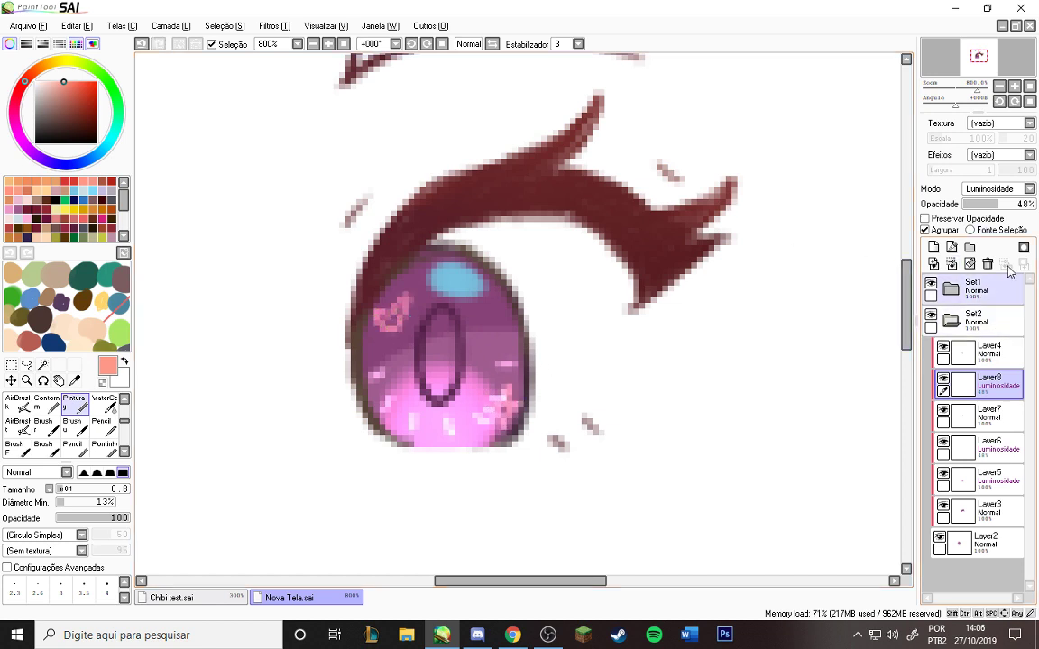
ctrl+click(962, 322)
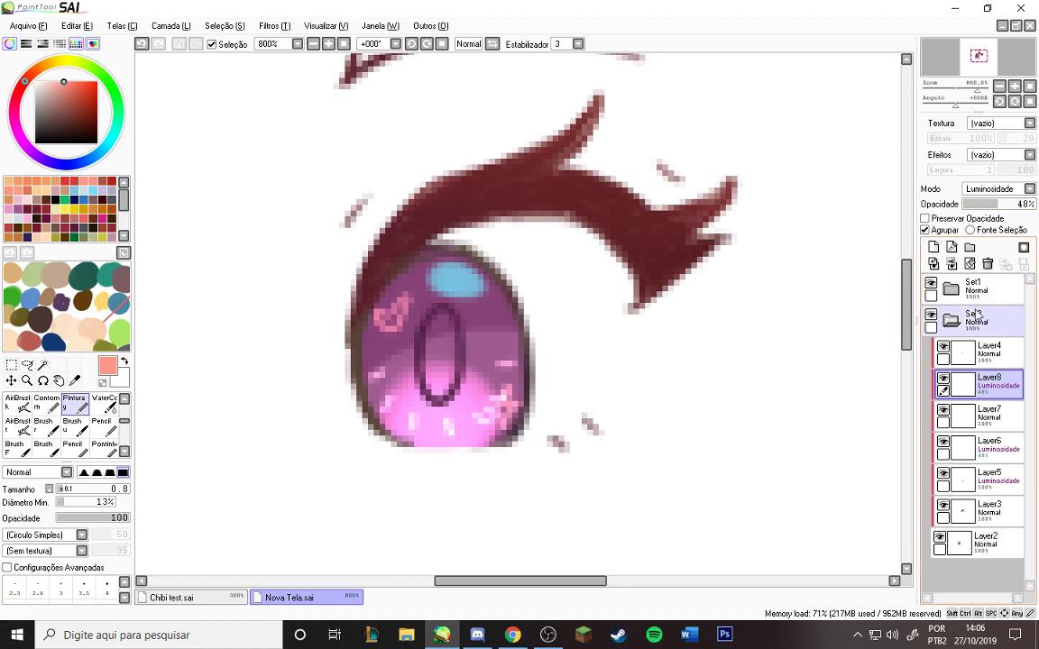
click(983, 354)
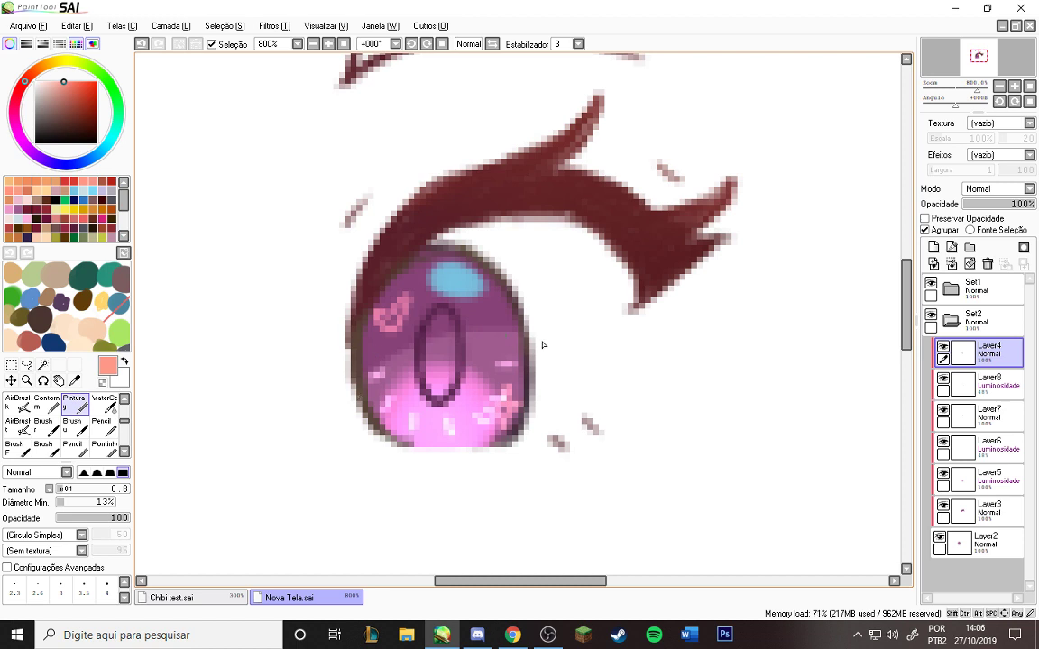
click(934, 247)
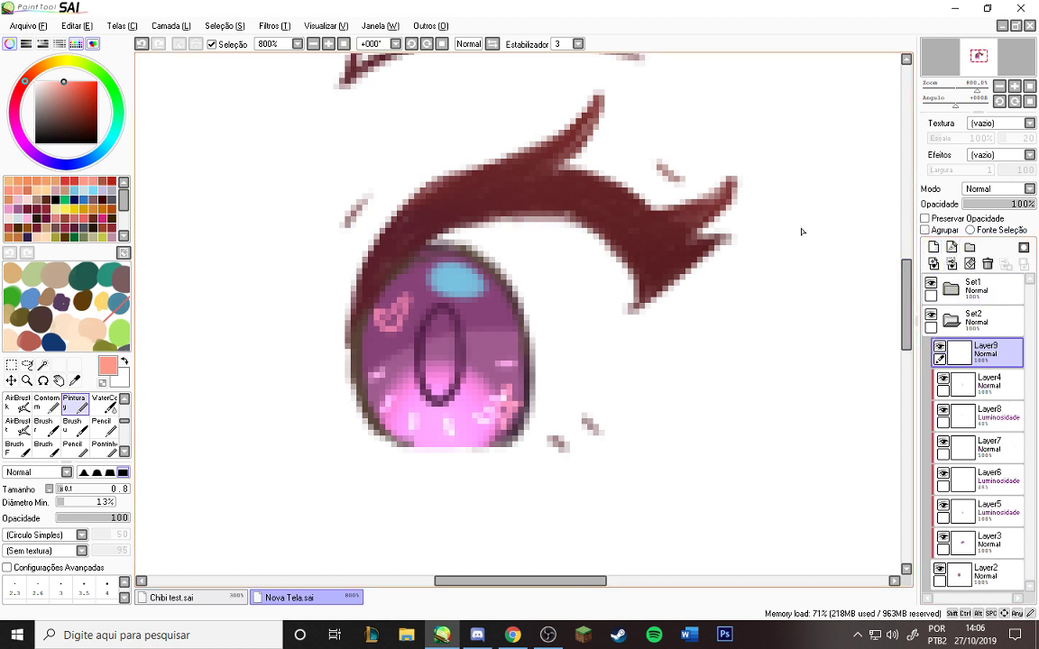
Step: Set the new layer to Multiplicação and brush a lavender shadow under the lashes across the upper iris and eye white, undoing stray strokes
key(u)
click(111, 191)
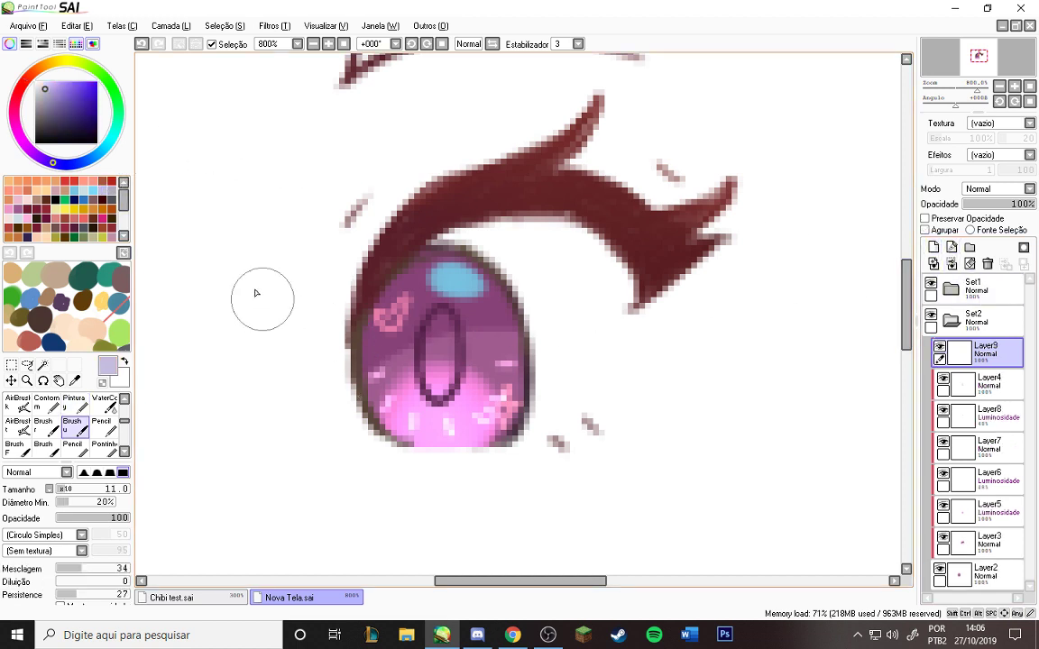
mouse_move(256, 293)
mouse_down()
mouse_move(261, 349)
mouse_move(145, 298)
mouse_up()
key(ctrl+z)
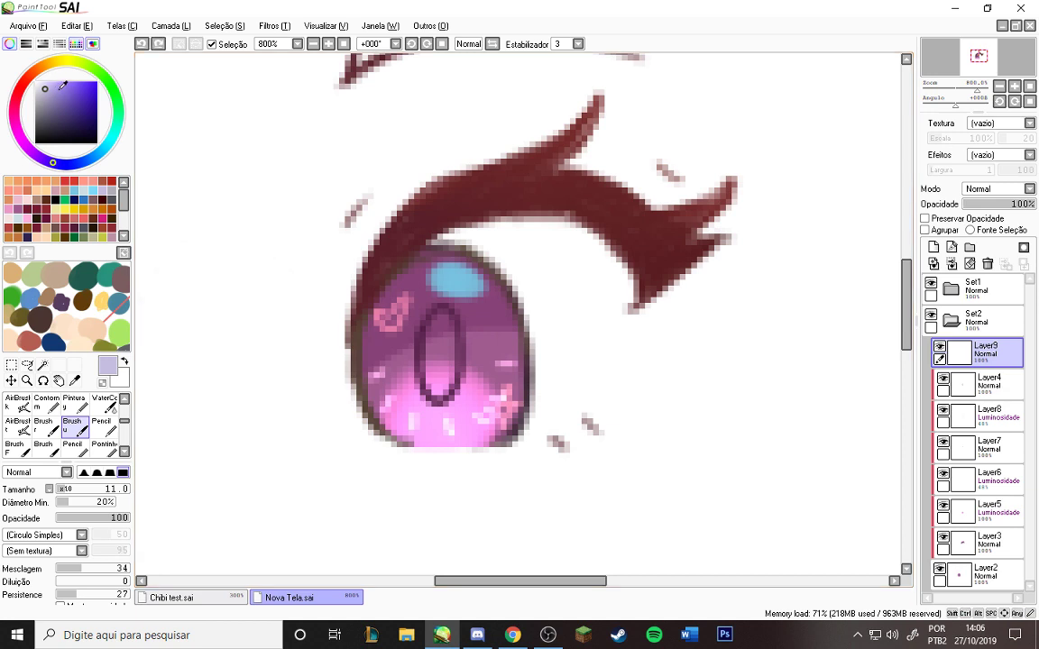
drag(255, 290, 267, 313)
key(ctrl+z)
click(980, 192)
click(983, 213)
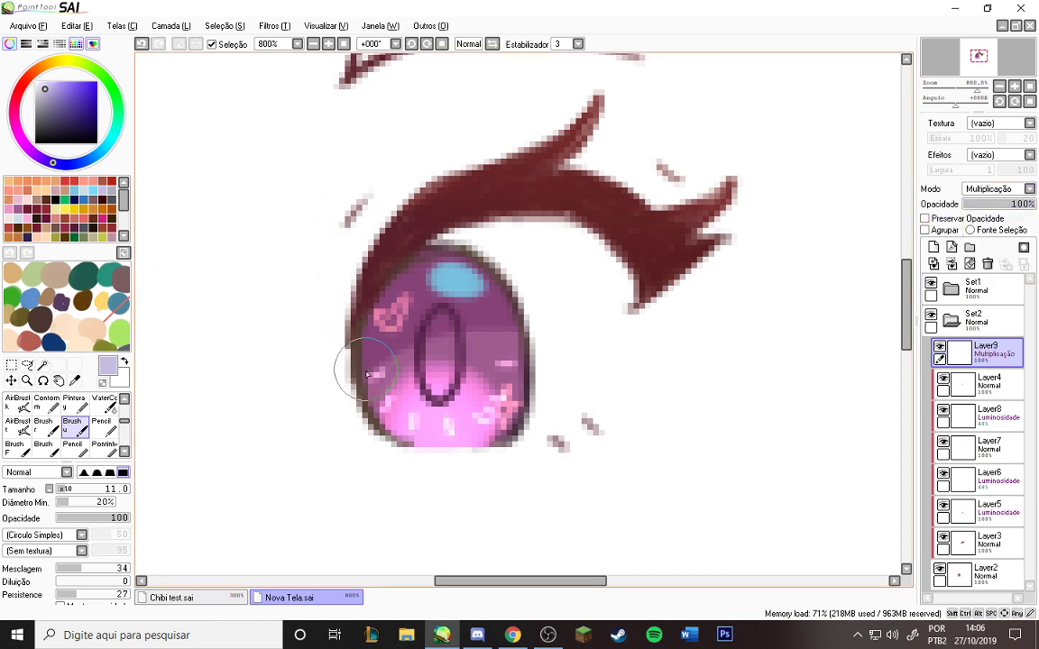
mouse_move(371, 360)
mouse_down()
mouse_move(538, 297)
mouse_move(634, 305)
mouse_move(371, 367)
mouse_move(434, 274)
mouse_move(505, 240)
mouse_move(429, 250)
mouse_move(515, 235)
mouse_move(596, 271)
mouse_up()
key(ctrl+z)
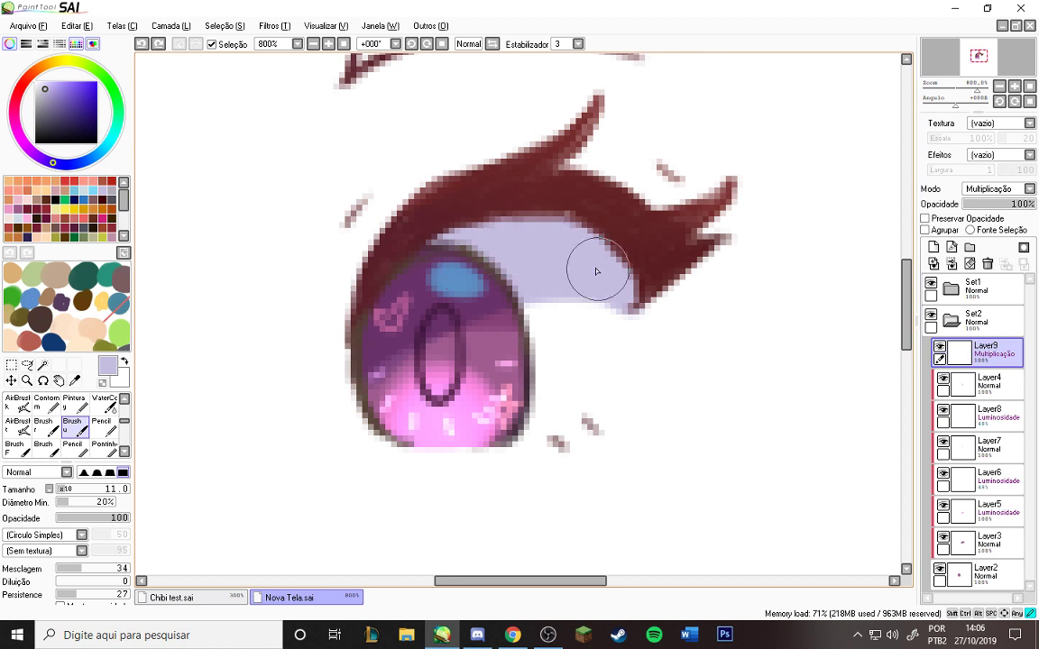
Step: Erase the lavender shadow from the blue oval highlight using an eraser size of 2.0
key(e)
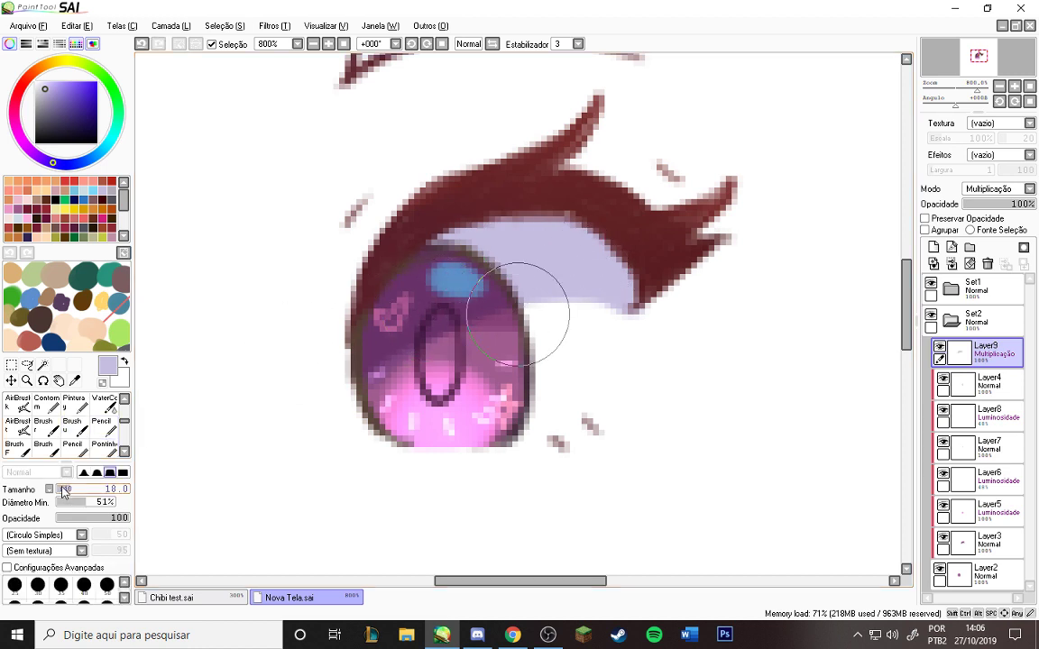
drag(64, 489, 58, 493)
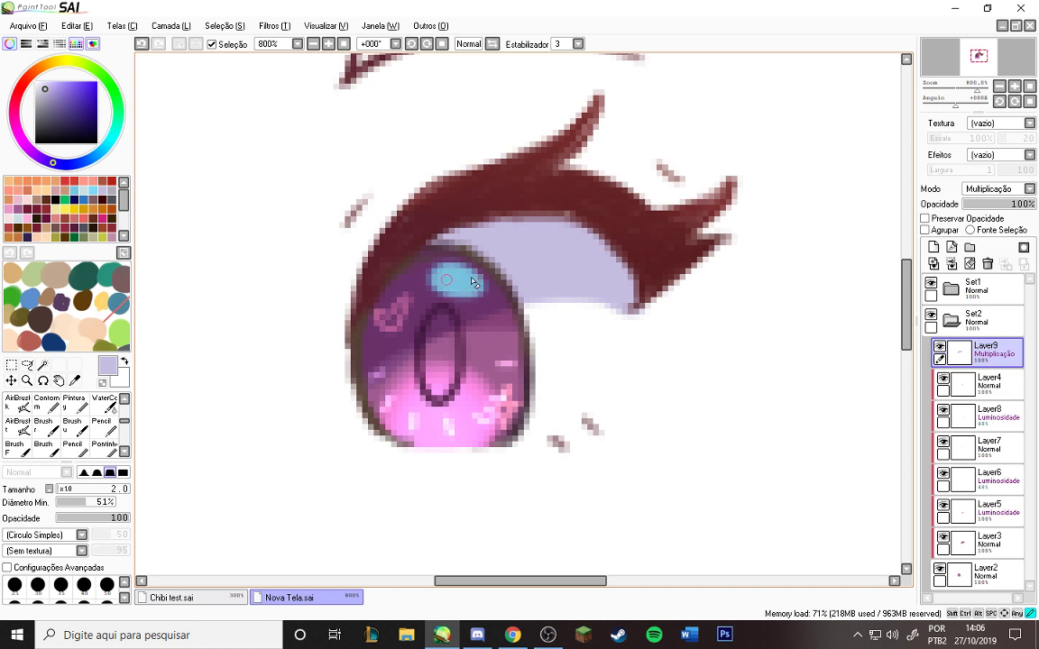
drag(443, 276, 475, 286)
scroll(458, 282, down, 5)
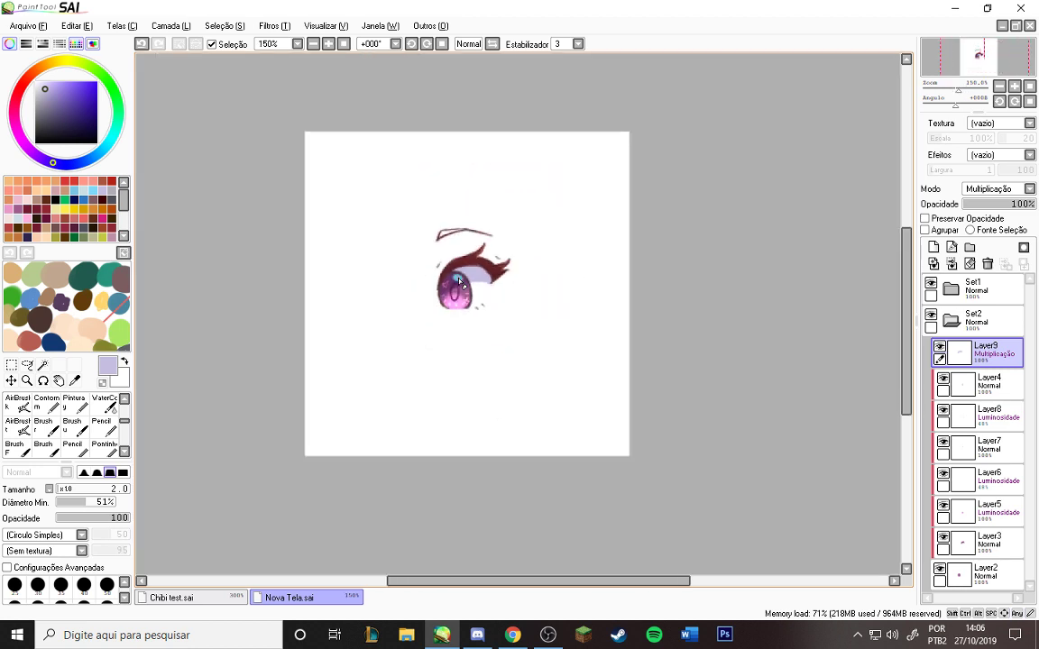
scroll(459, 282, up, 4)
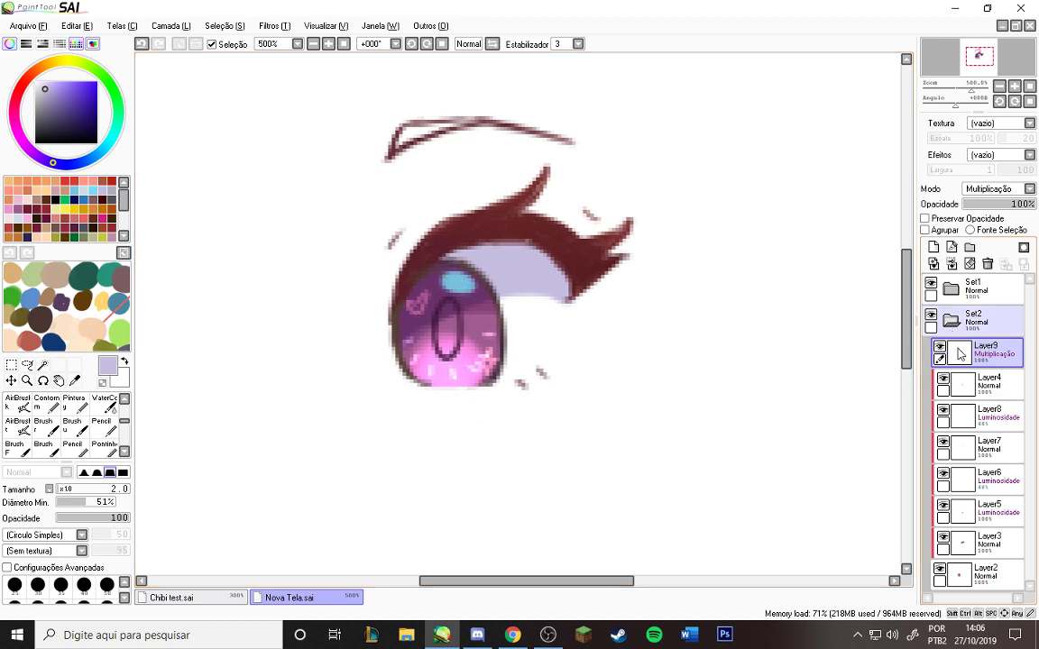
Step: Add a layer beneath the Multiplicação shadow layer and cover the whole iris in solid red with a size 13.0 brush
click(970, 382)
click(933, 247)
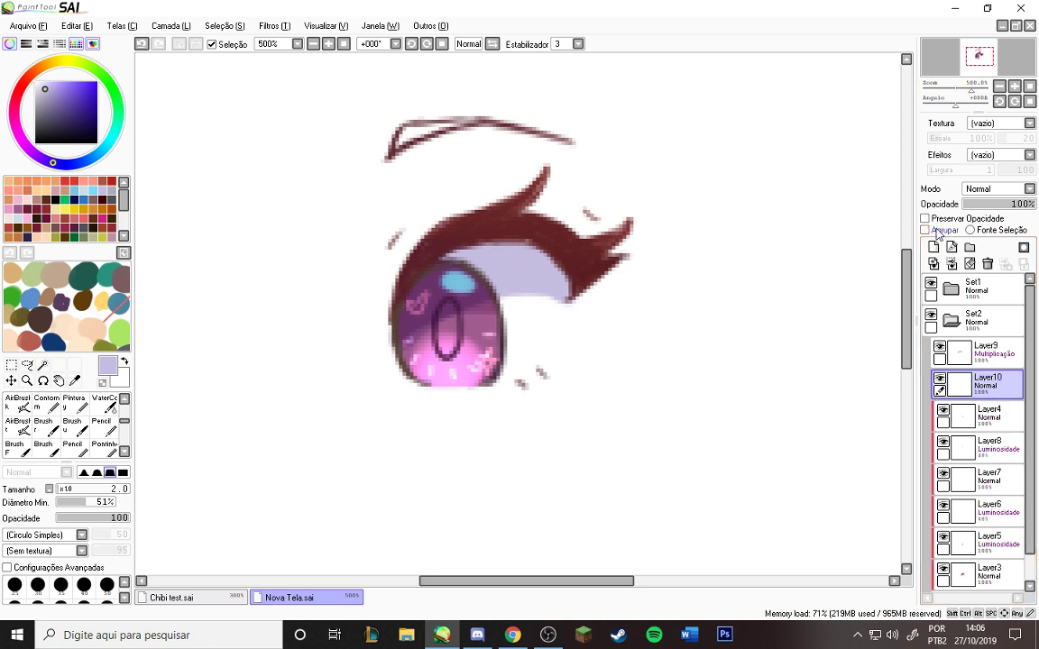
click(72, 424)
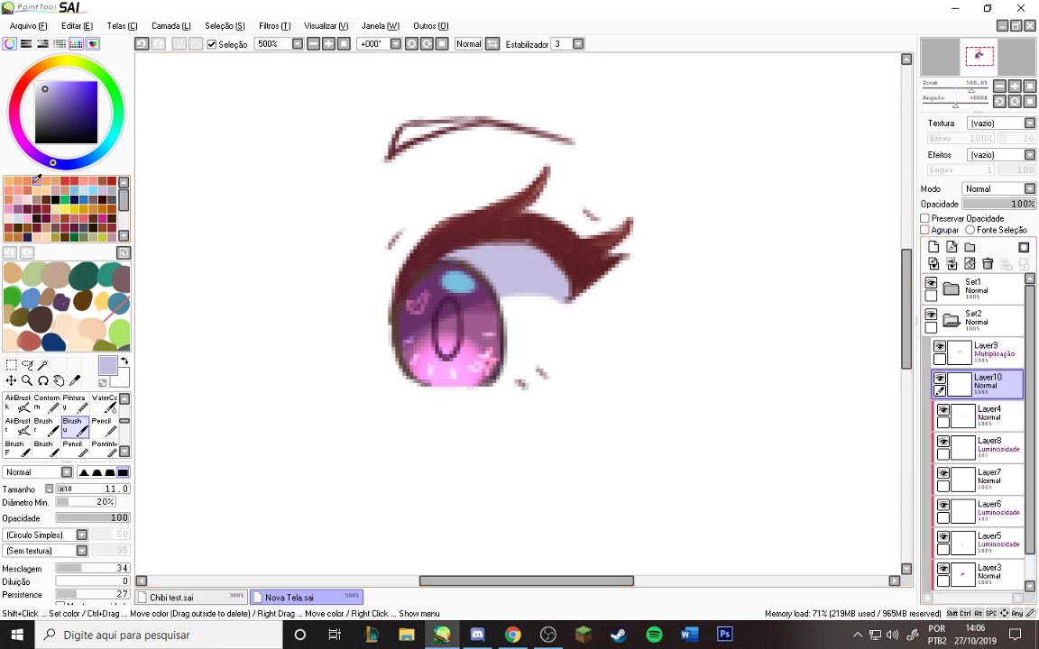
click(9, 227)
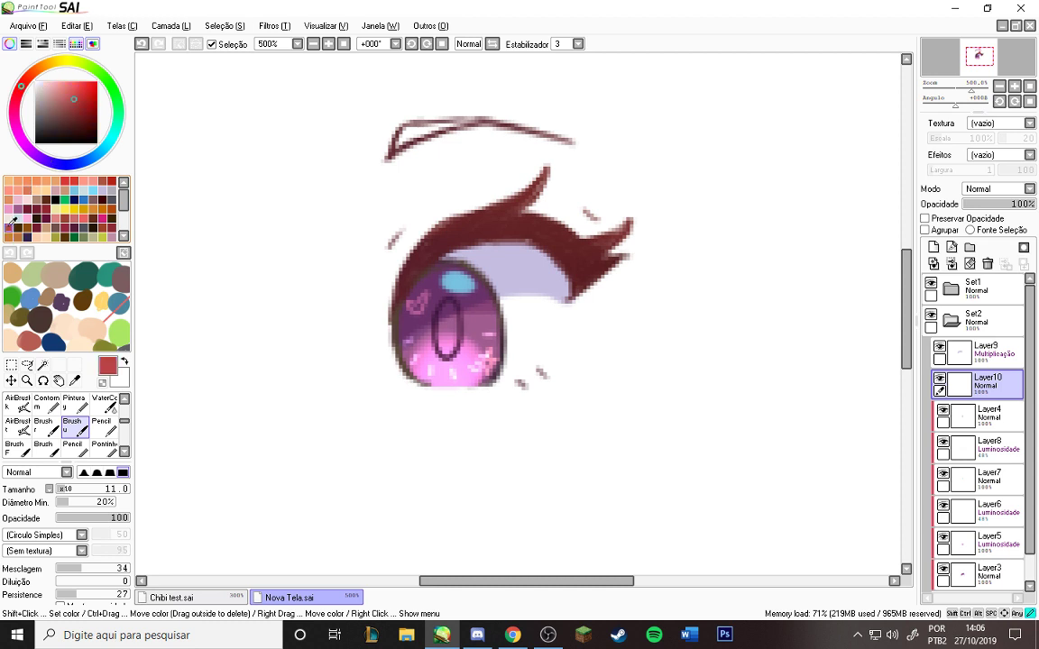
scroll(438, 315, up, 1)
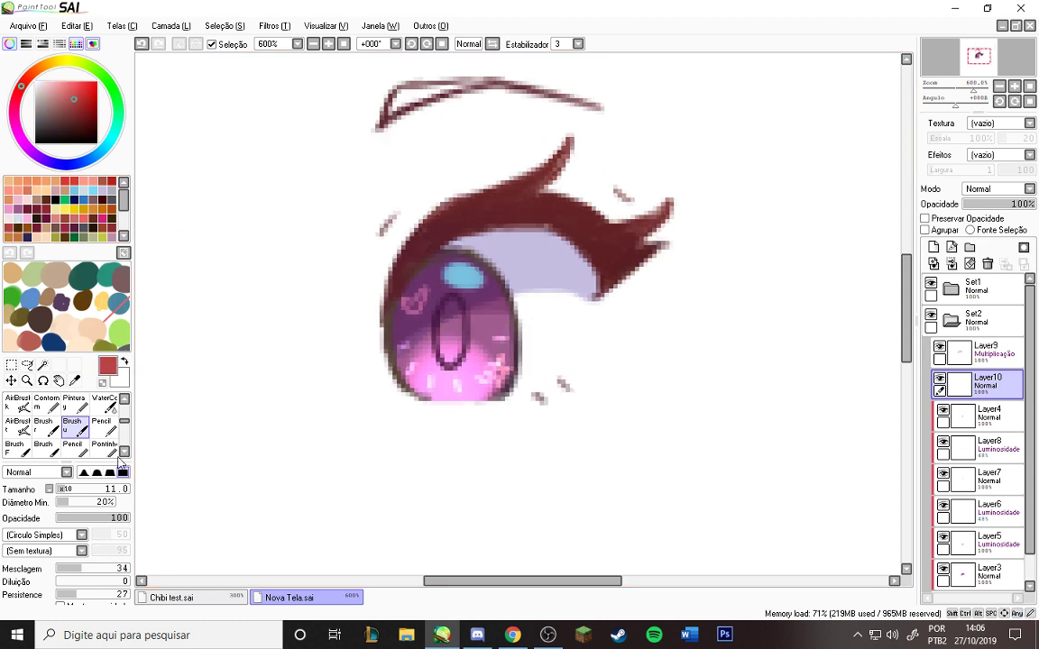
click(65, 492)
mouse_move(458, 273)
mouse_down()
mouse_move(415, 317)
mouse_move(424, 310)
mouse_move(489, 388)
mouse_move(492, 407)
mouse_move(448, 405)
mouse_move(453, 373)
mouse_move(489, 352)
mouse_move(463, 298)
mouse_move(480, 319)
mouse_move(484, 358)
mouse_move(461, 373)
mouse_move(439, 366)
mouse_up()
key(e)
key(u)
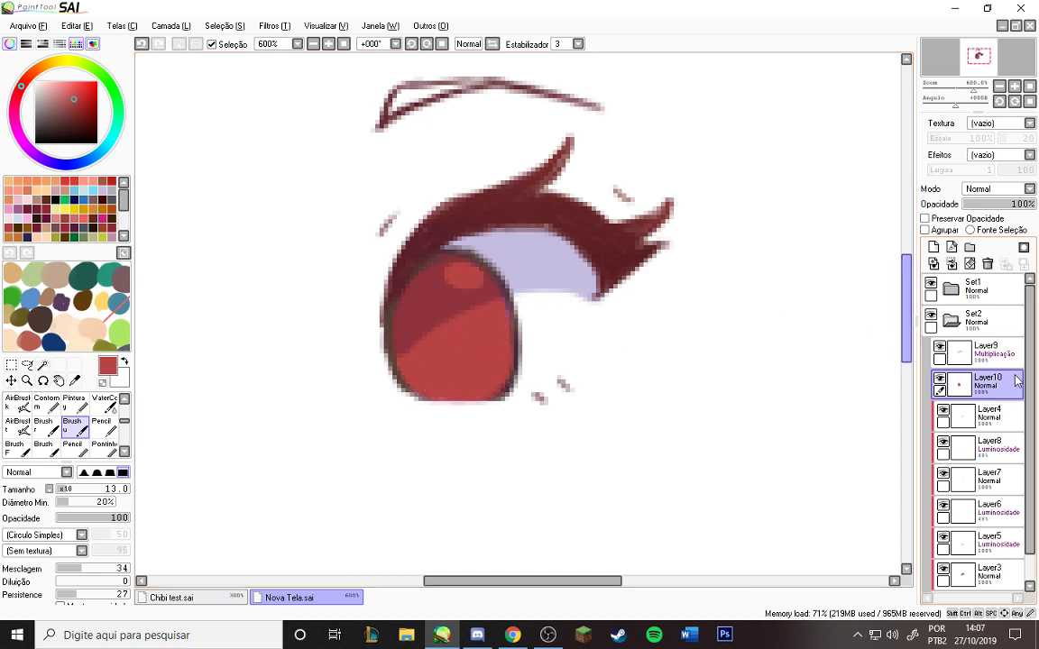
Step: Move the red iris layer above the Multiplicação shadow layer and toggle its visibility to compare
drag(994, 380, 980, 356)
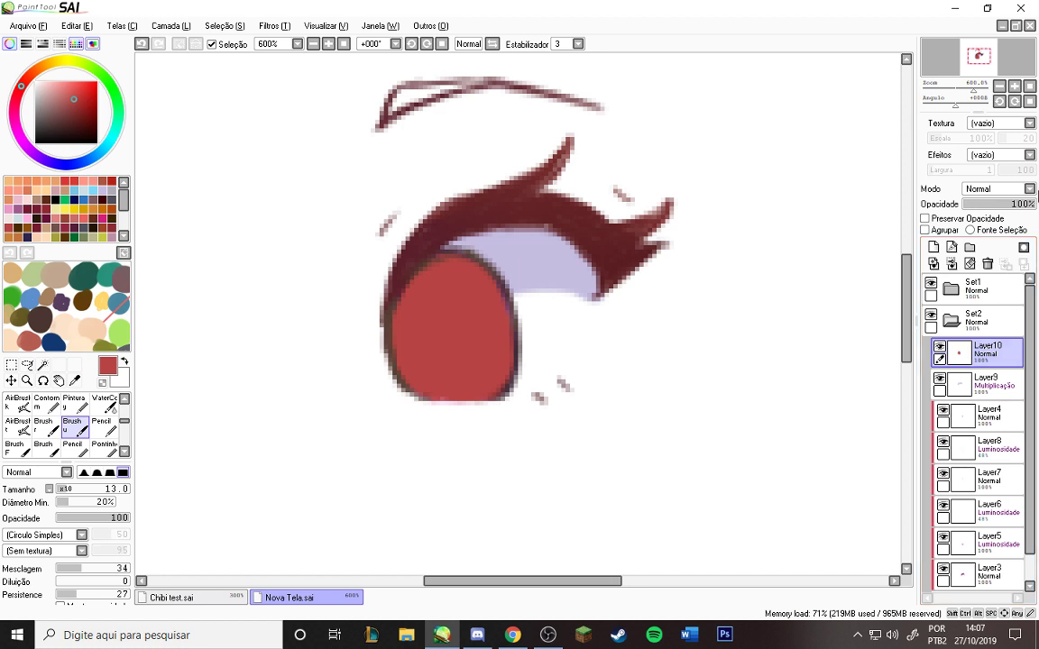
click(1029, 189)
click(902, 177)
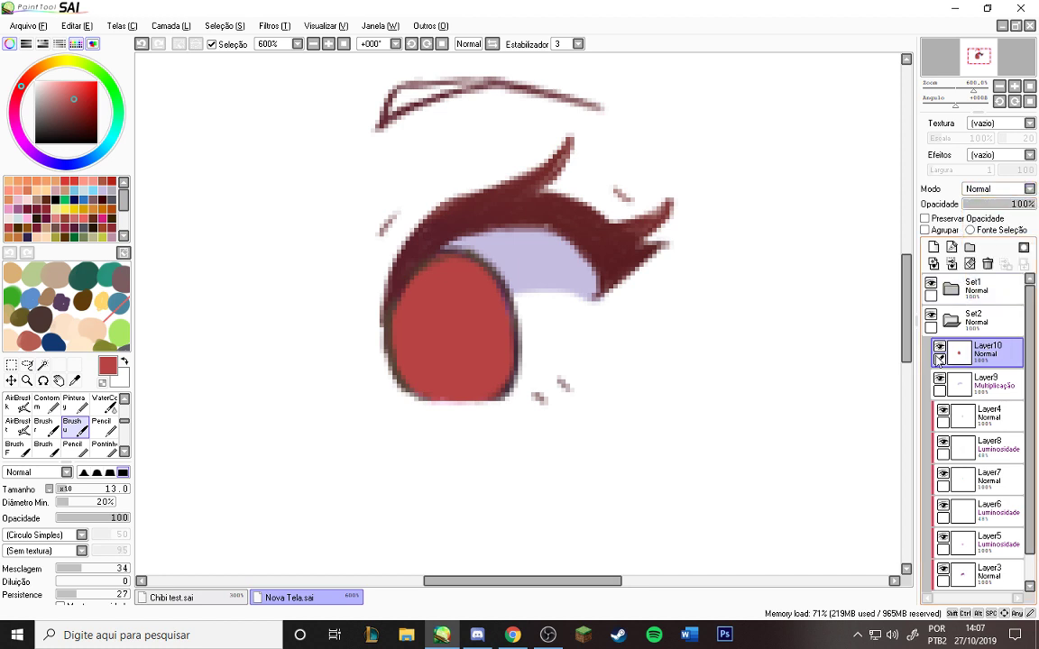
click(939, 347)
click(939, 348)
Step: Set the red iris layer to Luz & Sombra mode at 30% opacity
click(1029, 188)
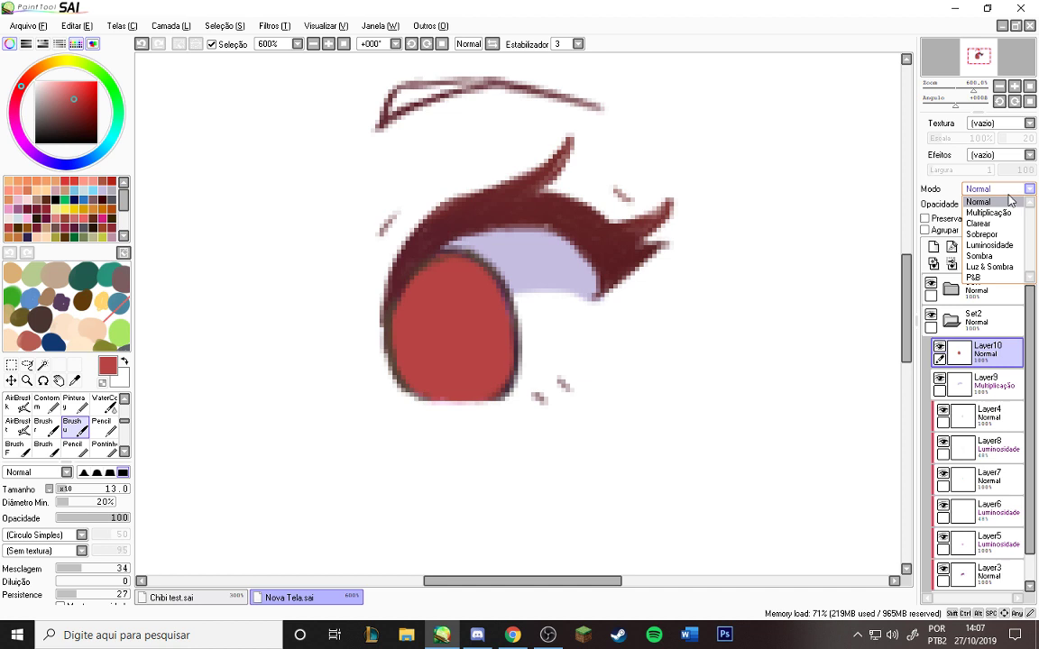
click(986, 266)
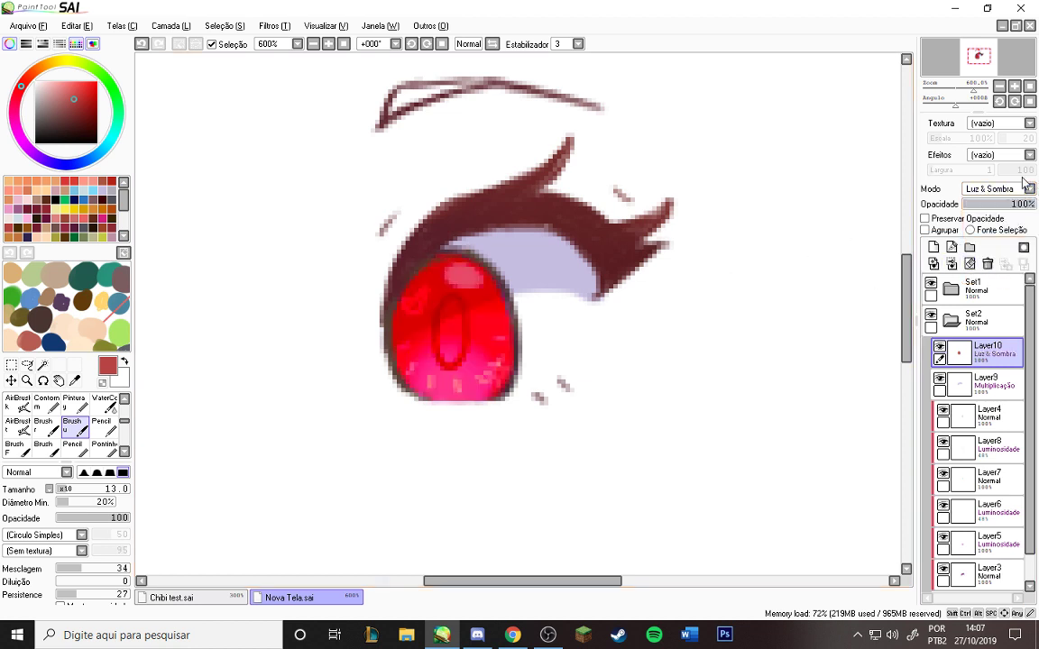
drag(1002, 207, 990, 210)
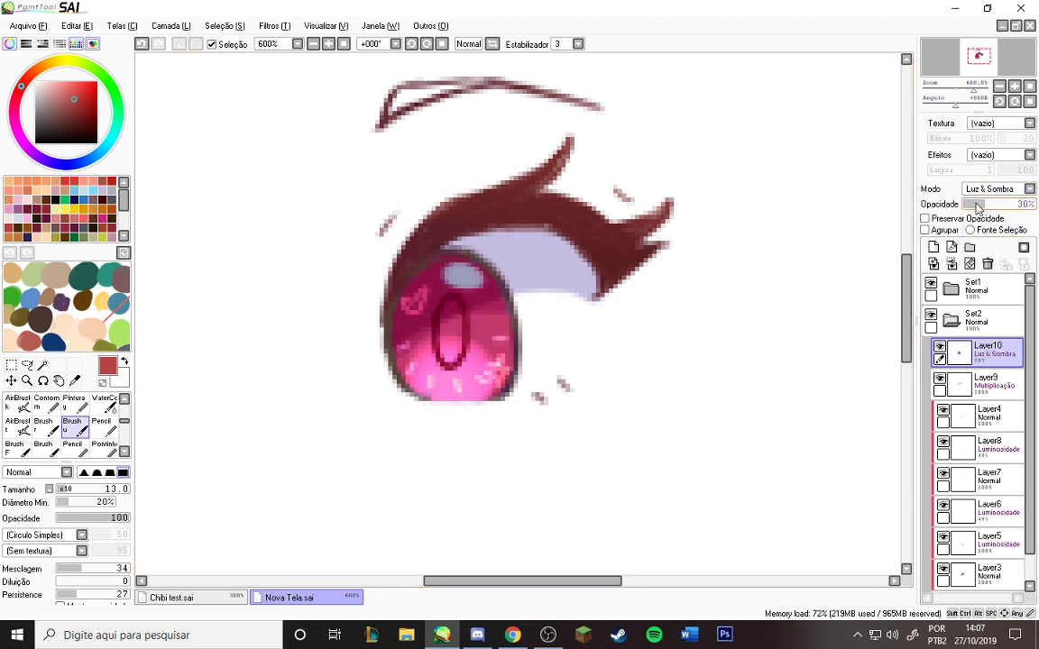
scroll(492, 303, down, 6)
scroll(473, 364, up, 5)
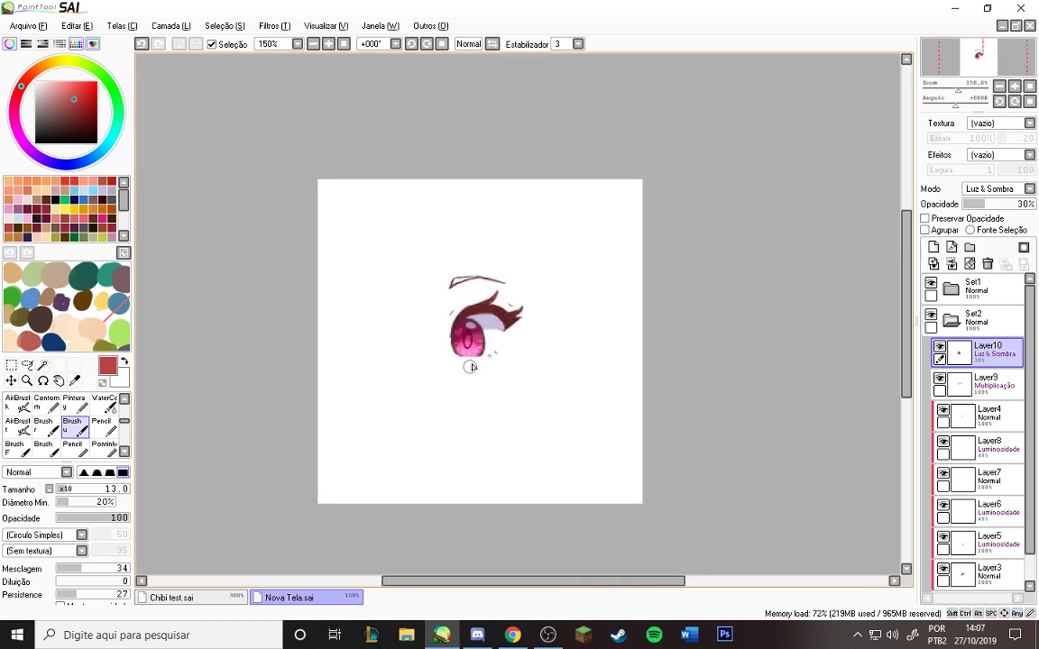
scroll(510, 309, down, 2)
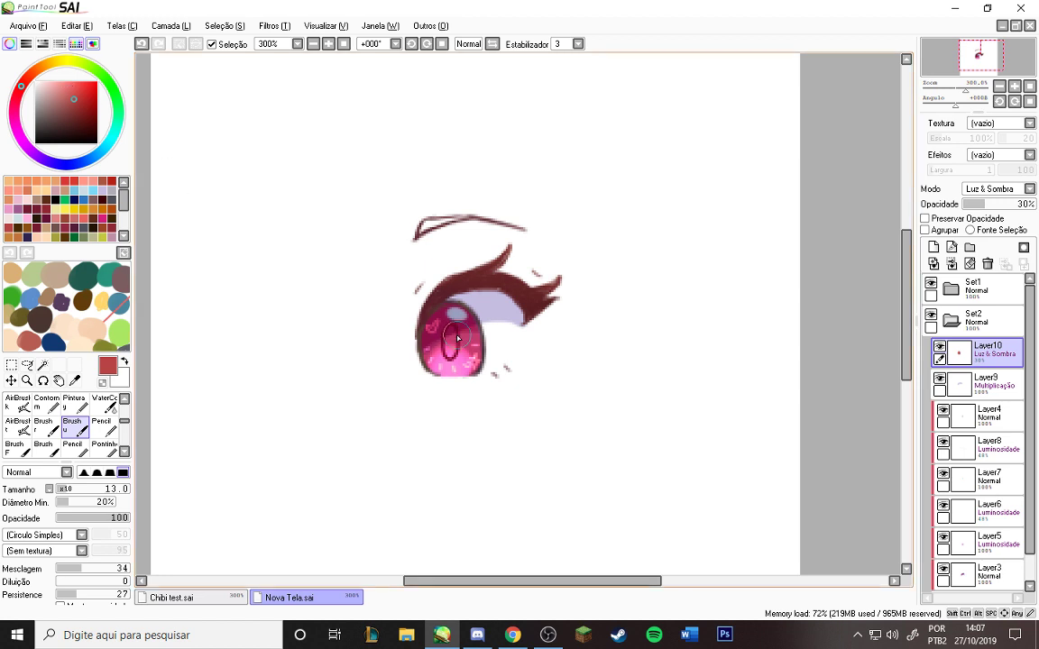
Step: Adjust the red iris overlay's hue to -92, saturation to +1 and luminosity to +1
key(ctrl+u)
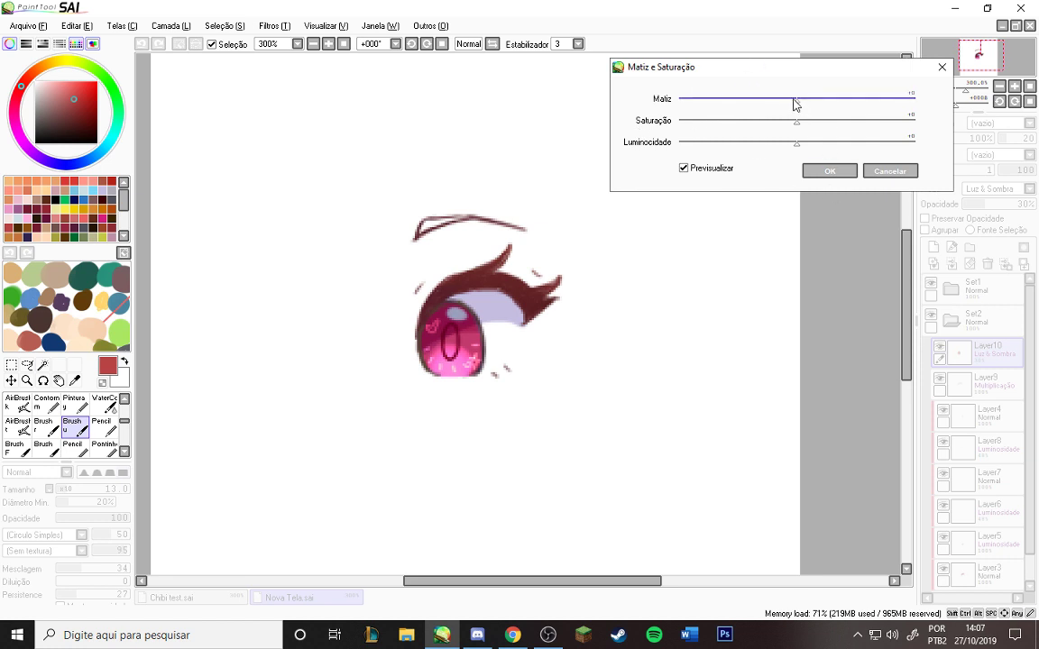
drag(793, 105, 706, 111)
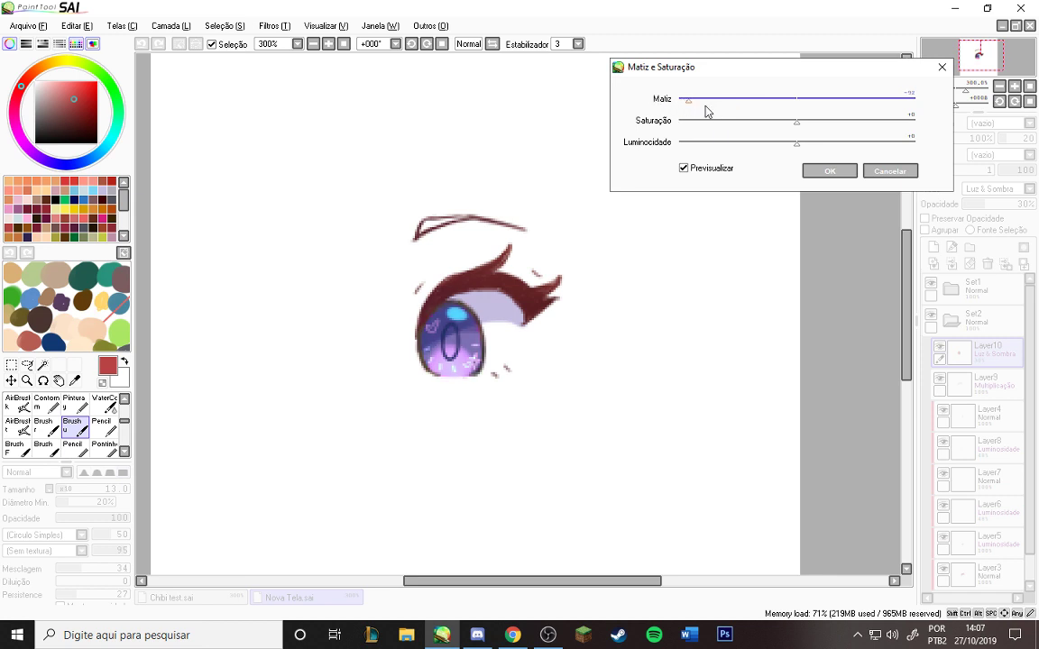
drag(796, 128, 821, 130)
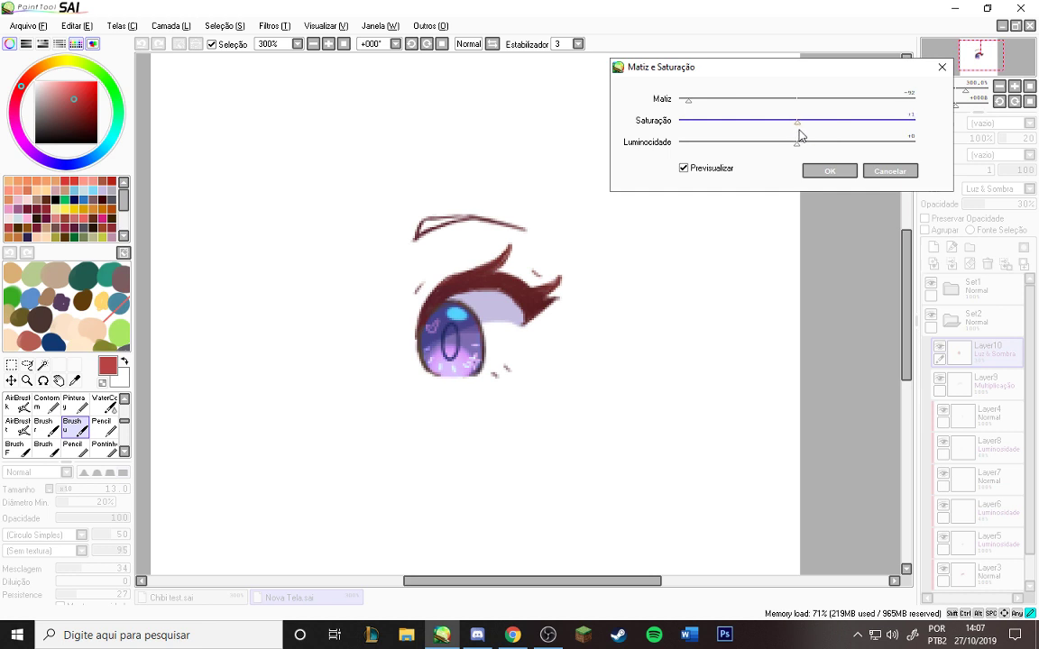
drag(799, 129, 798, 156)
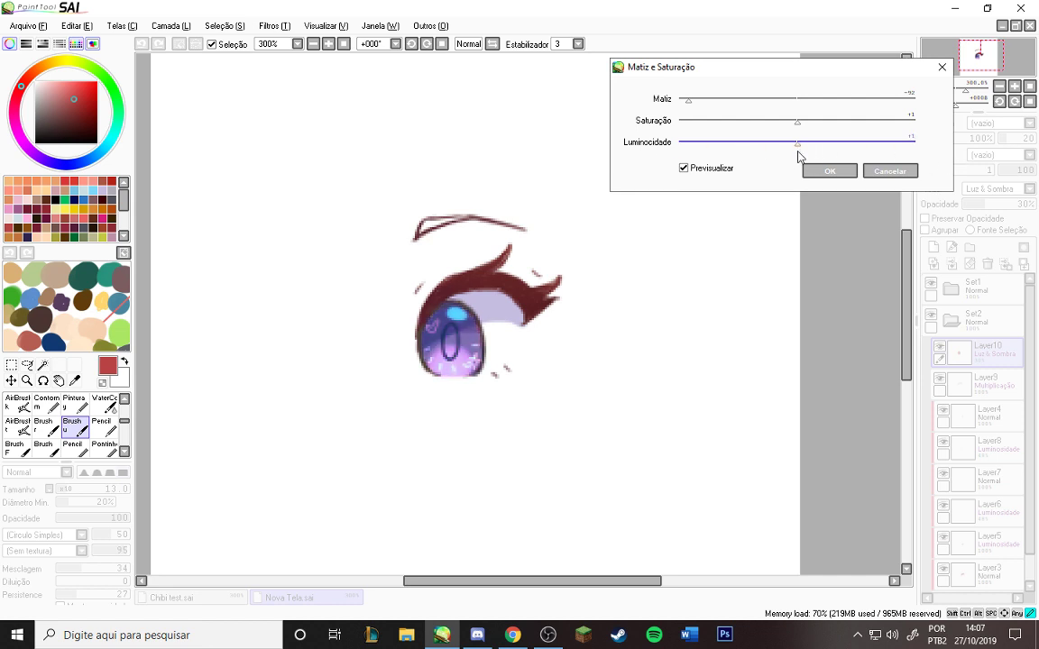
click(824, 171)
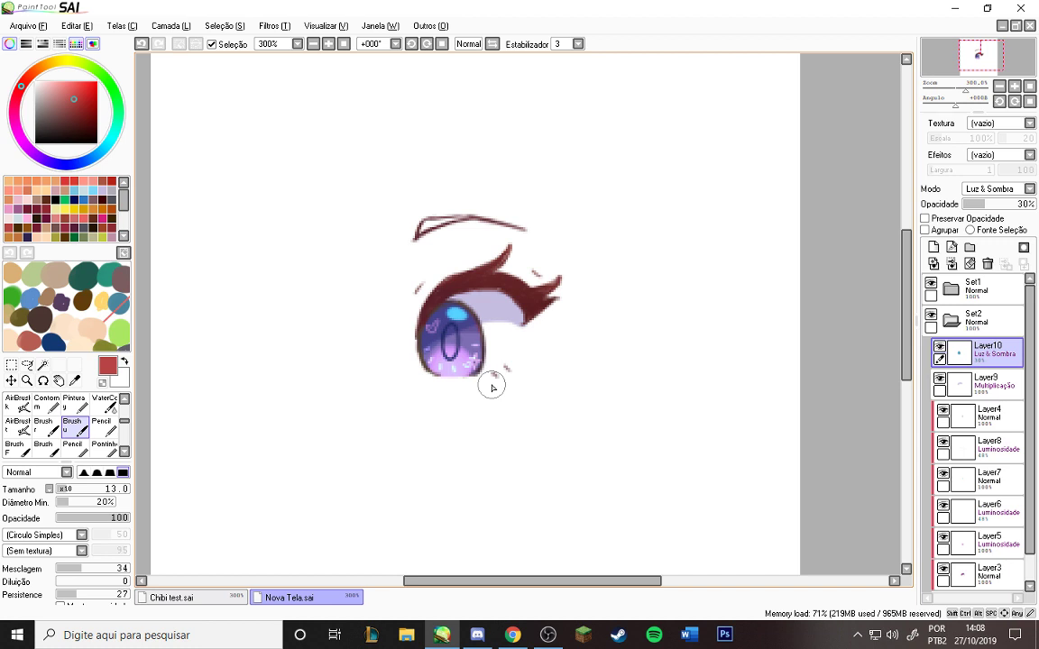
Step: Compare the iris with the color overlay hidden and shown, and set the brush size to 8.0
click(939, 346)
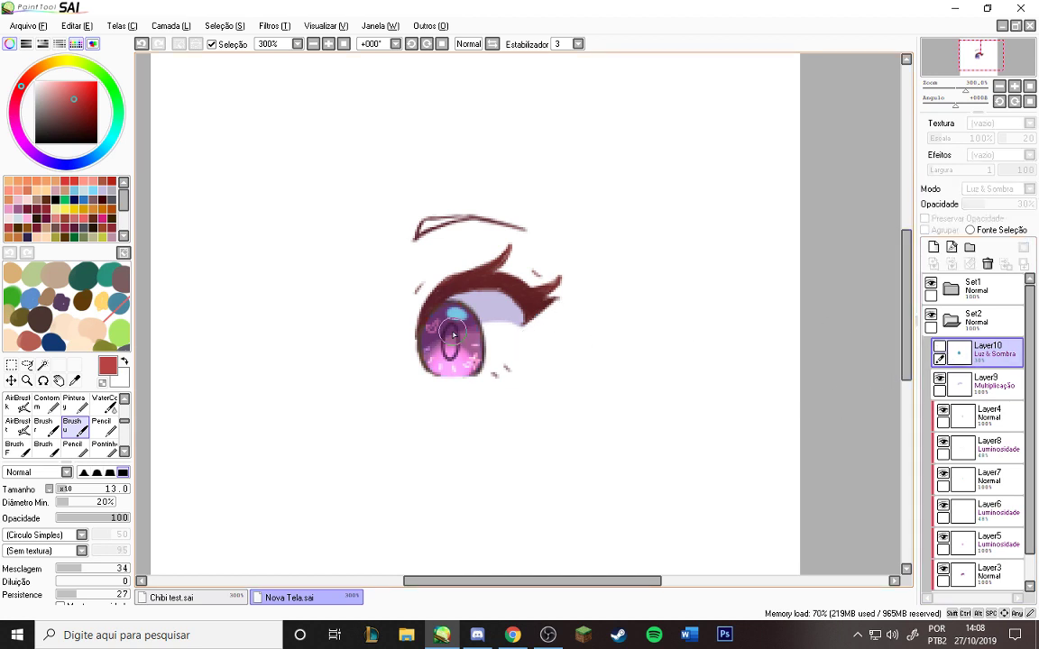
click(939, 346)
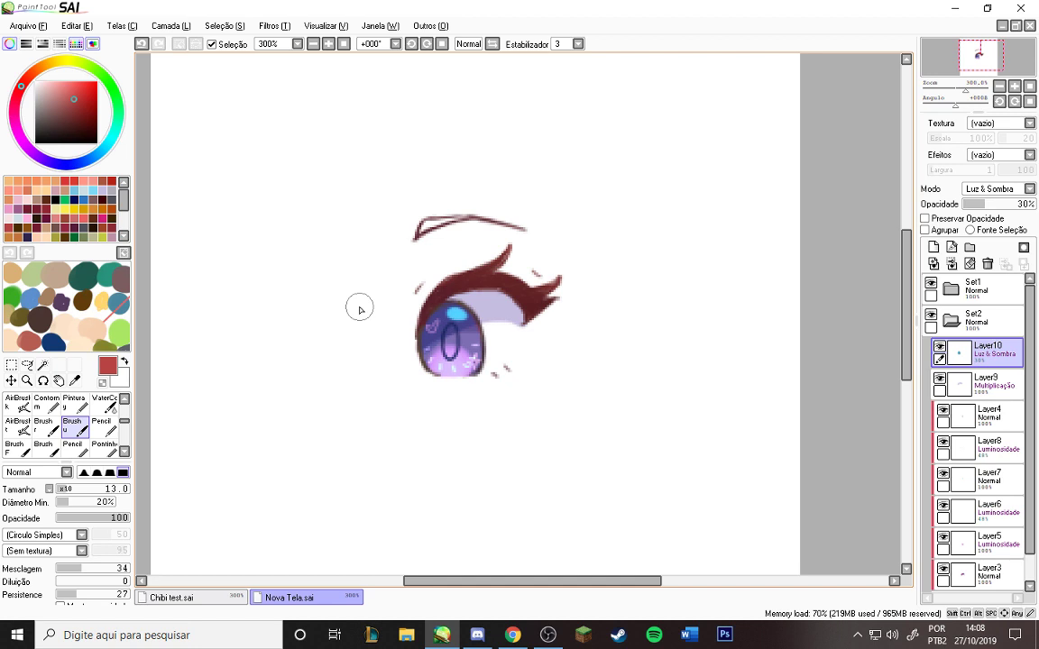
click(62, 489)
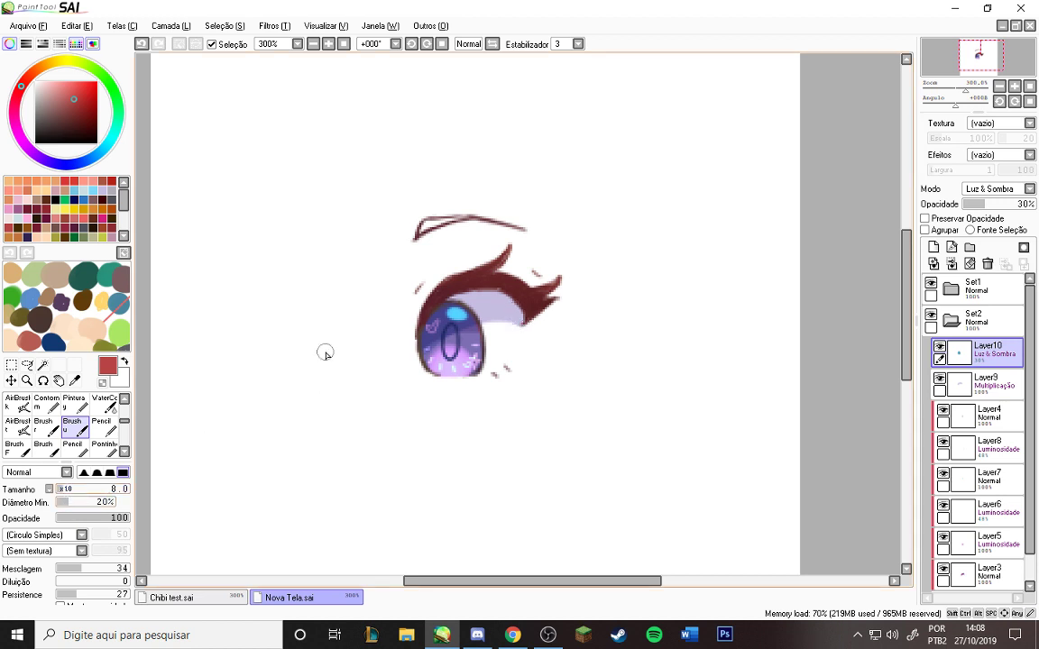